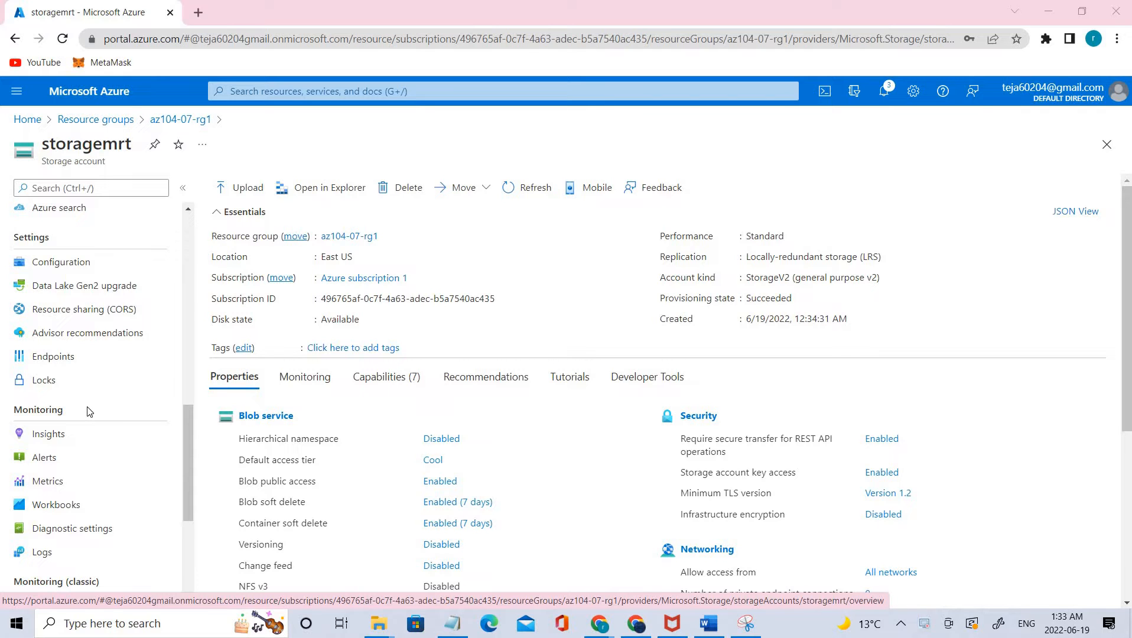
In the storage account's networking settings, enable public network access only from selected virtual networks and IP addresses.
scroll(87, 411, up, 8)
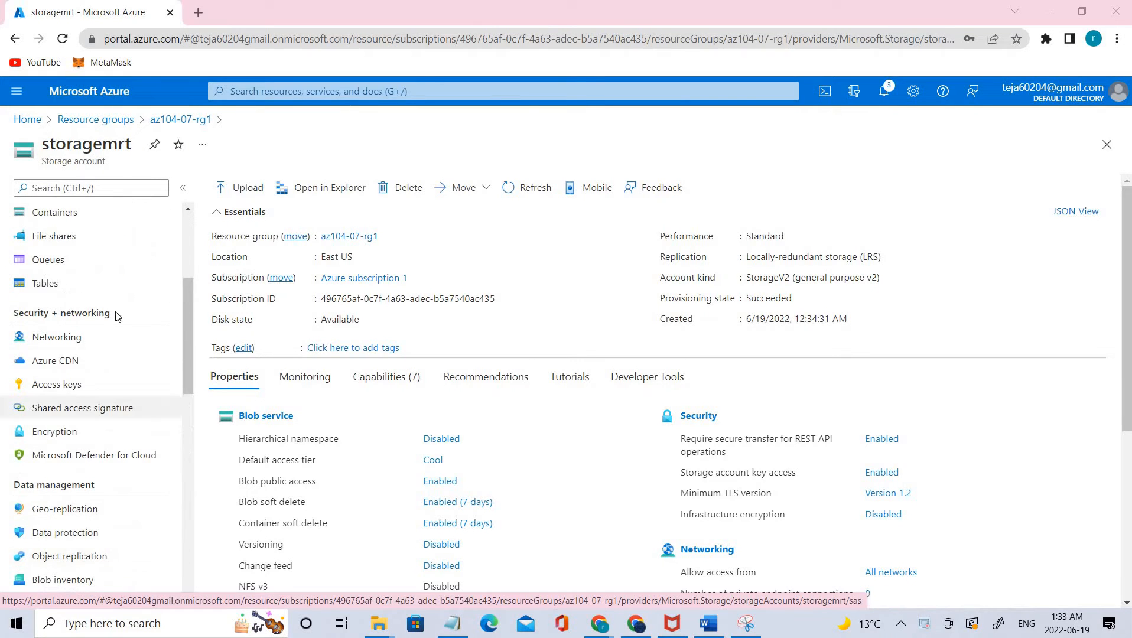
drag(116, 314, 37, 336)
click(38, 340)
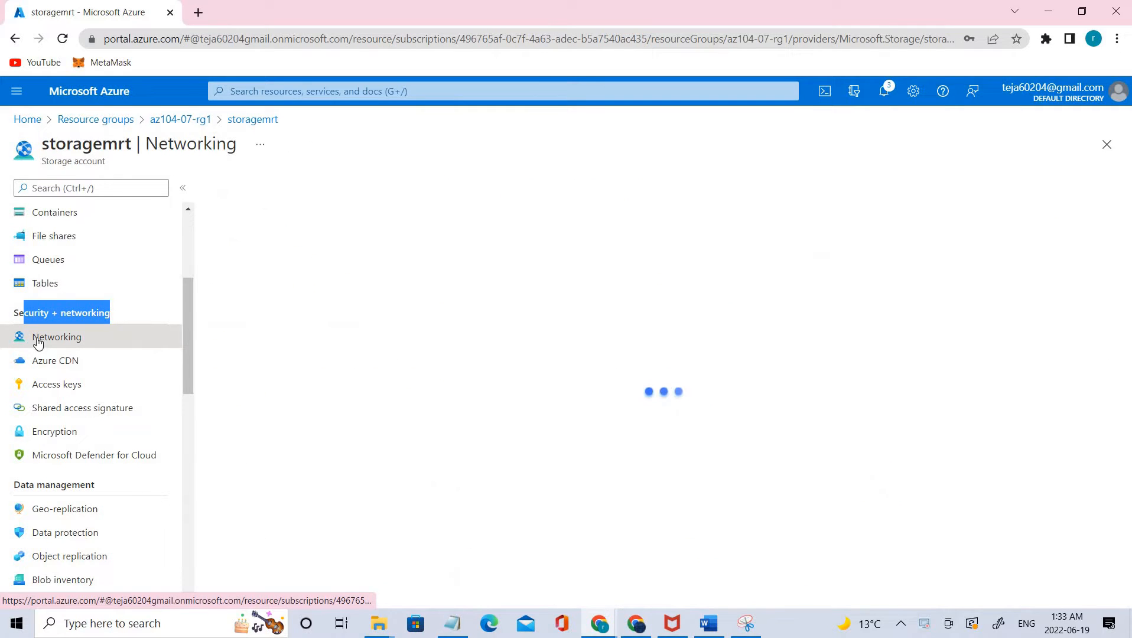
click(443, 294)
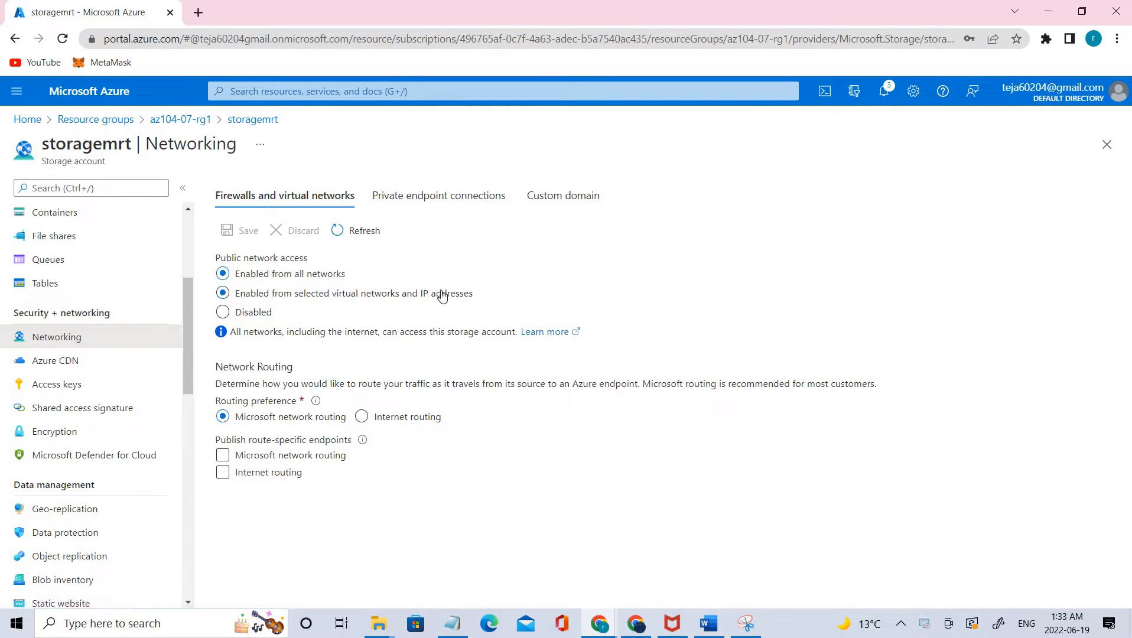
drag(443, 294, 239, 293)
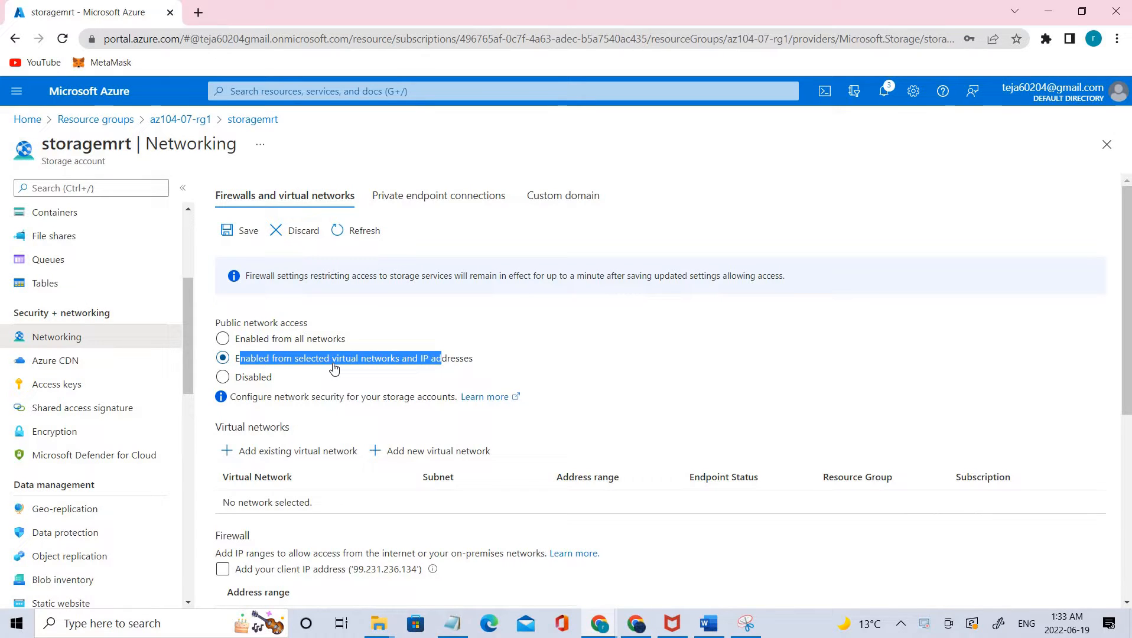
click(334, 368)
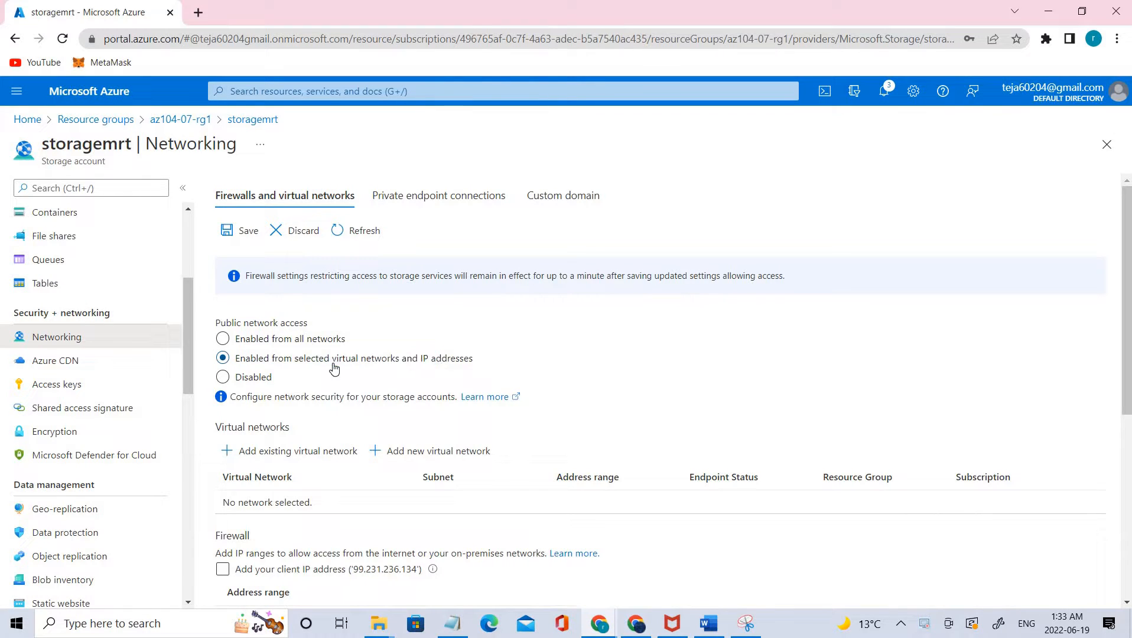
Choose the existing virtual network az104-07-vnet0 and its subnet0 under Azure subscription 1 for the storage account's network access.
click(299, 454)
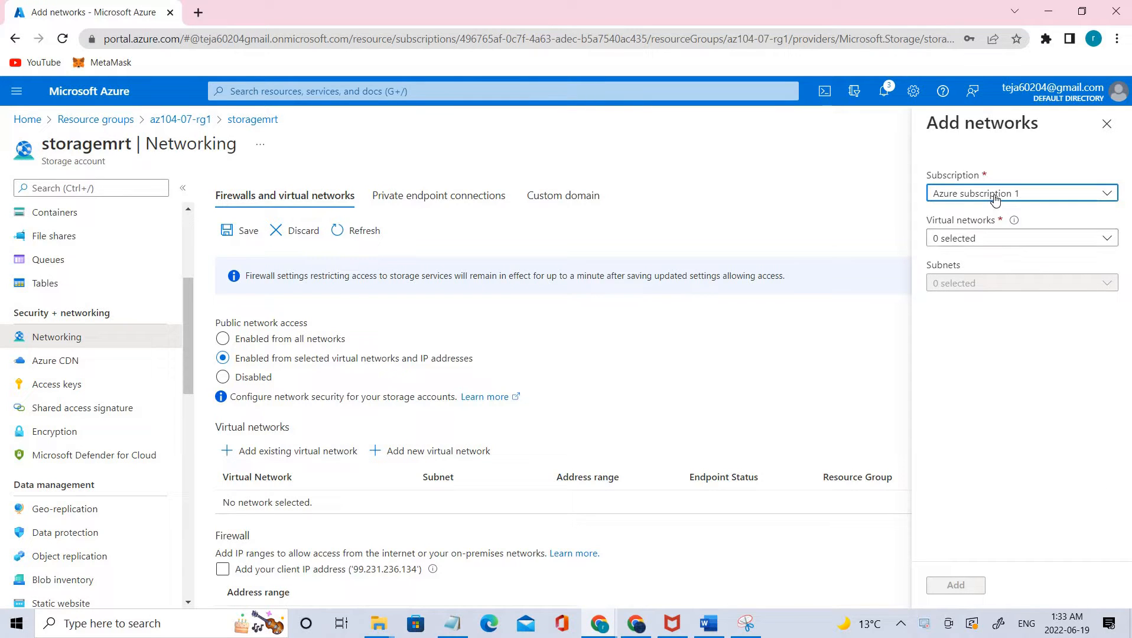
click(994, 199)
click(999, 242)
click(1001, 239)
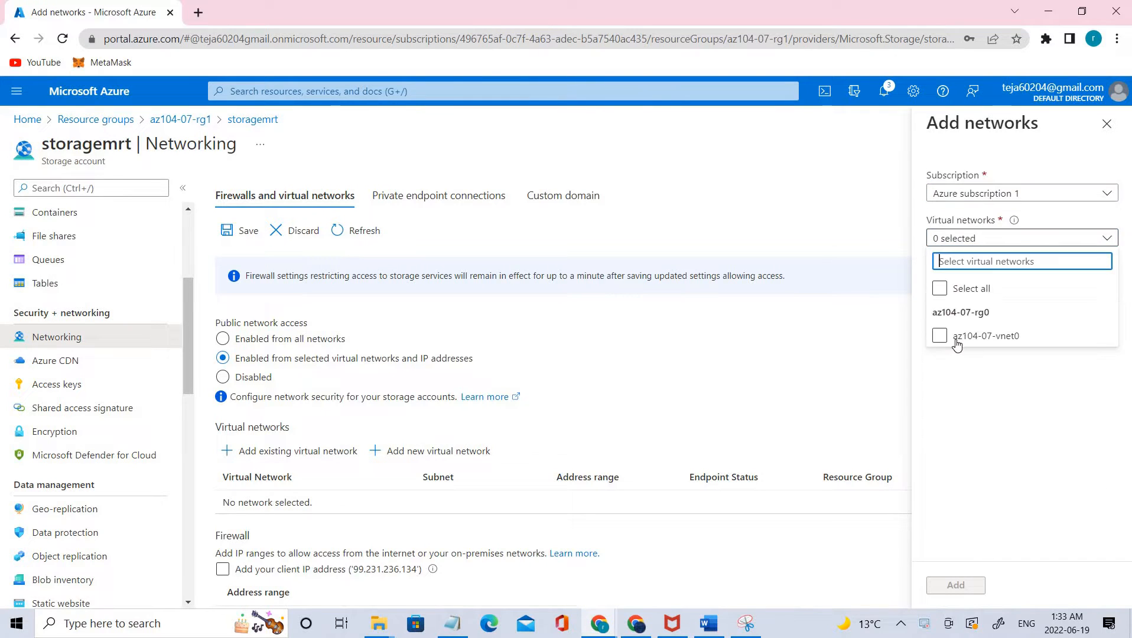
click(957, 343)
click(979, 392)
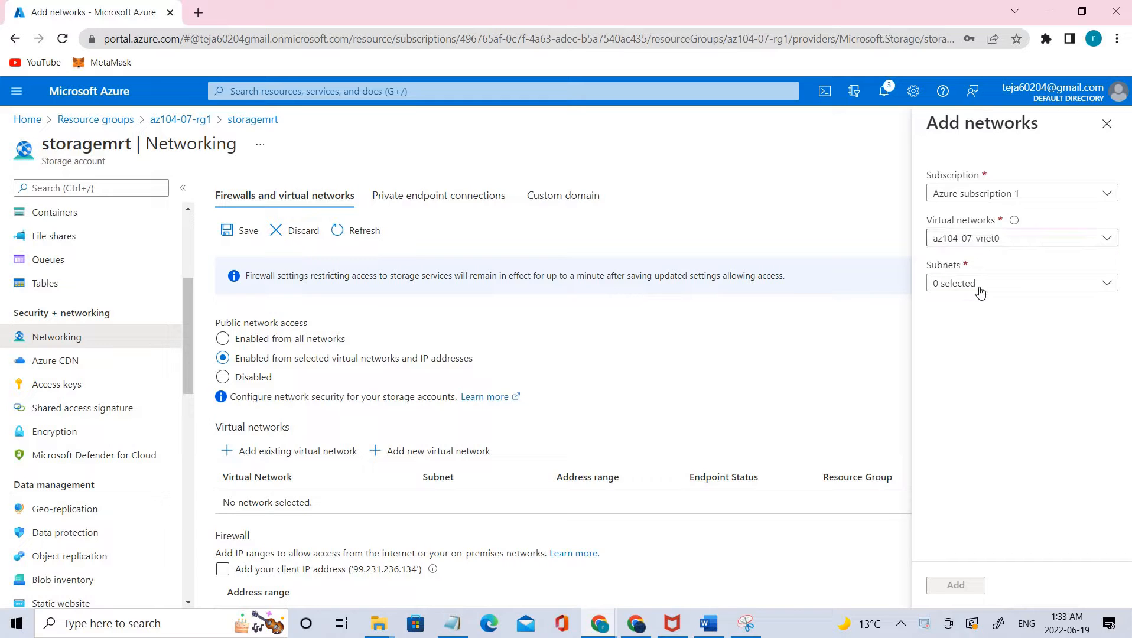
click(980, 287)
click(962, 383)
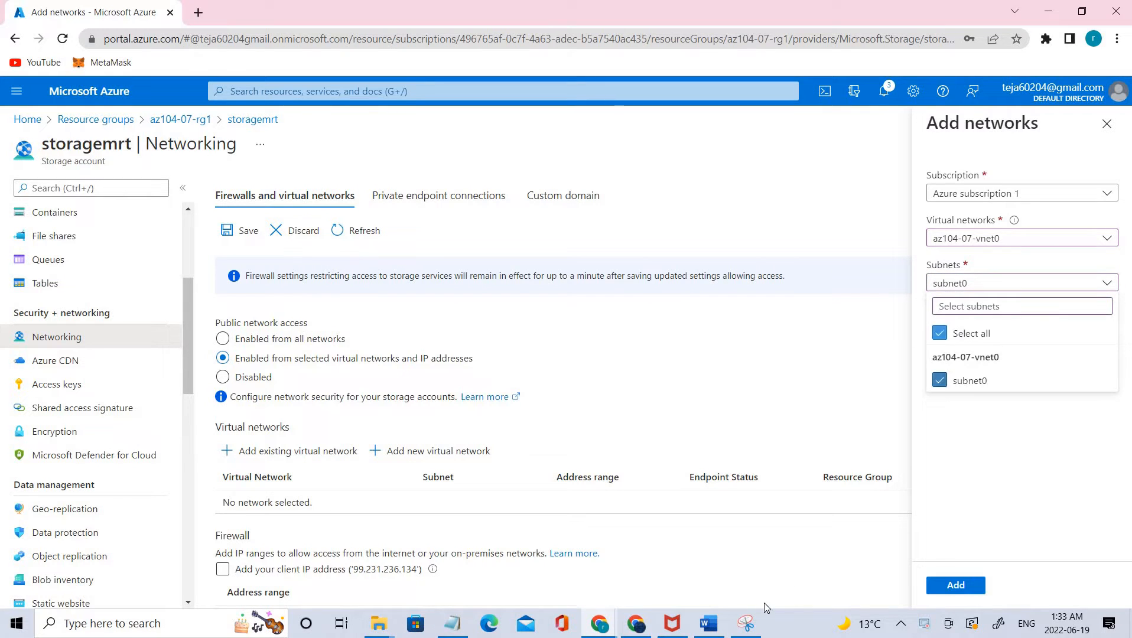
Switch to Snipping Tool, mark the virtual network, Subnet0 and az104-07-vm0 on the architecture diagram with the pen, and return to the portal.
click(745, 624)
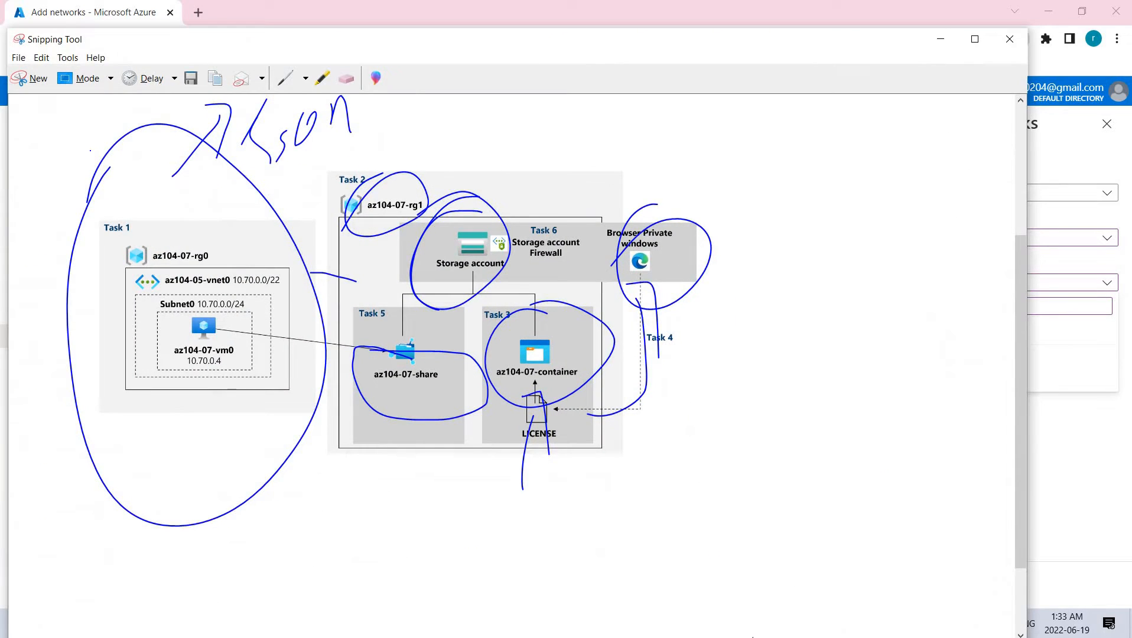
mouse_move(275, 237)
mouse_down()
mouse_move(236, 286)
mouse_move(152, 316)
mouse_move(185, 282)
mouse_move(185, 304)
mouse_up()
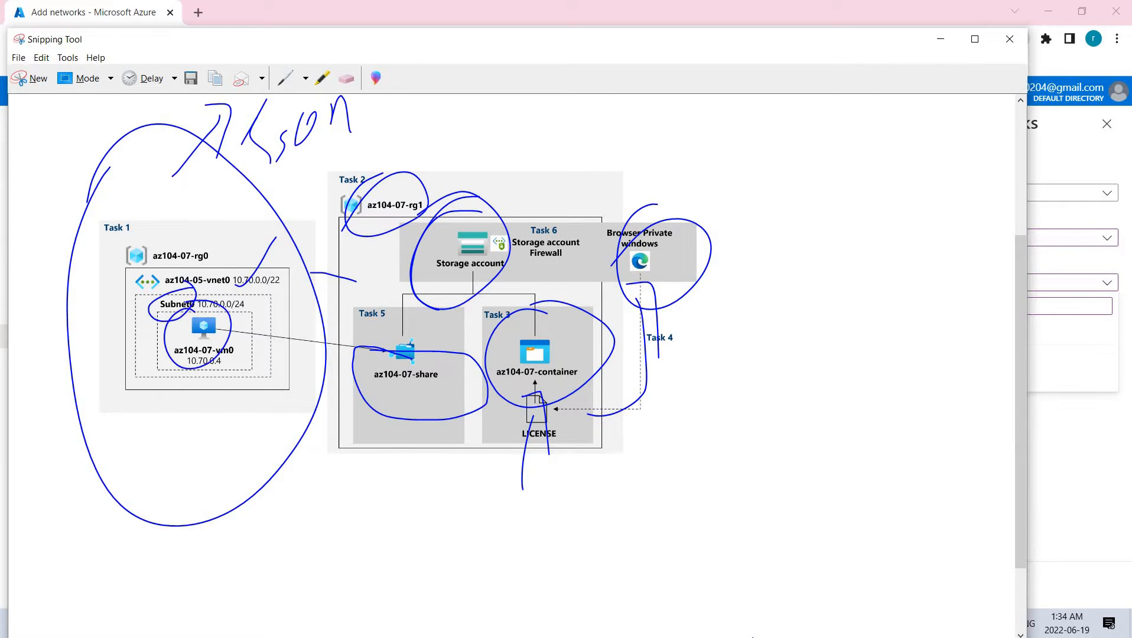
click(940, 39)
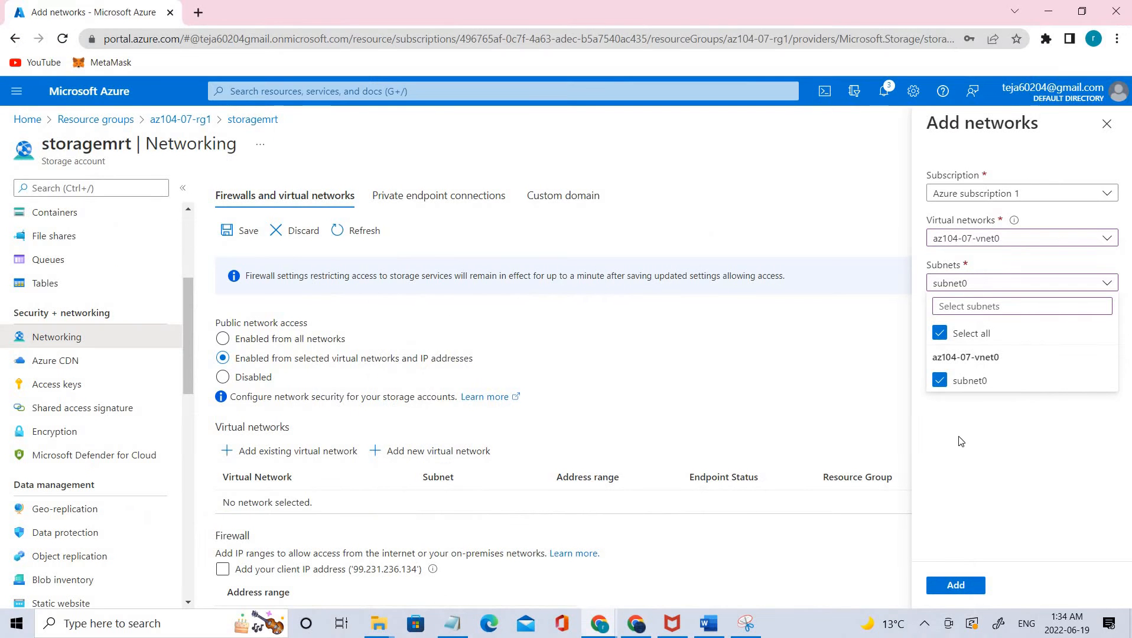
Add the chosen network to the storage account's allowed virtual networks and expand the az104-07-vnet0 entry.
click(950, 486)
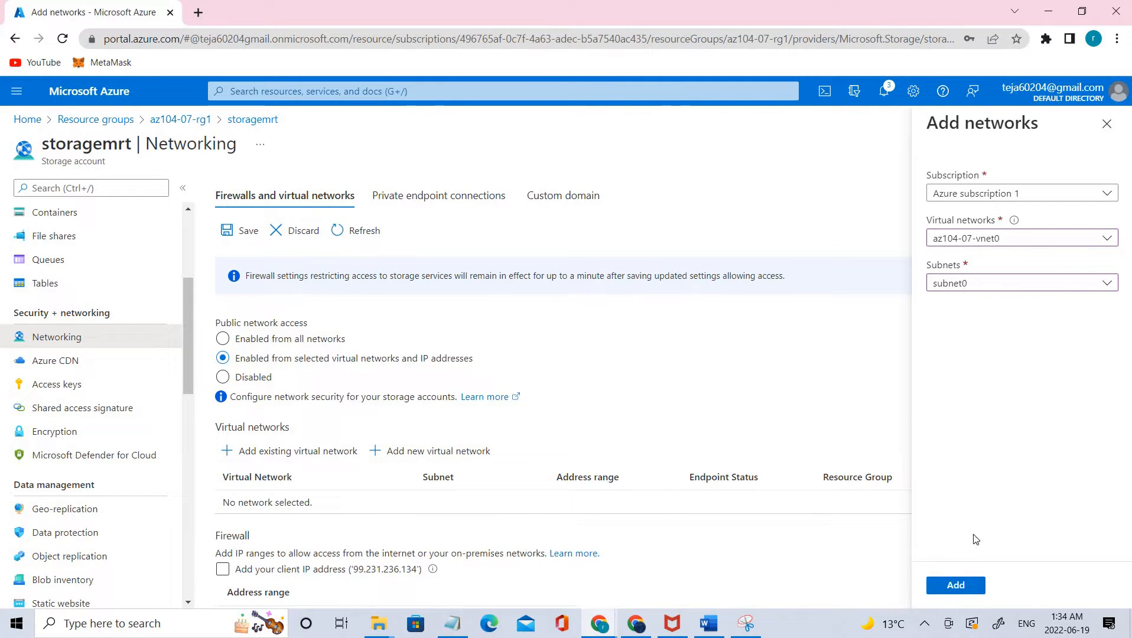
click(956, 588)
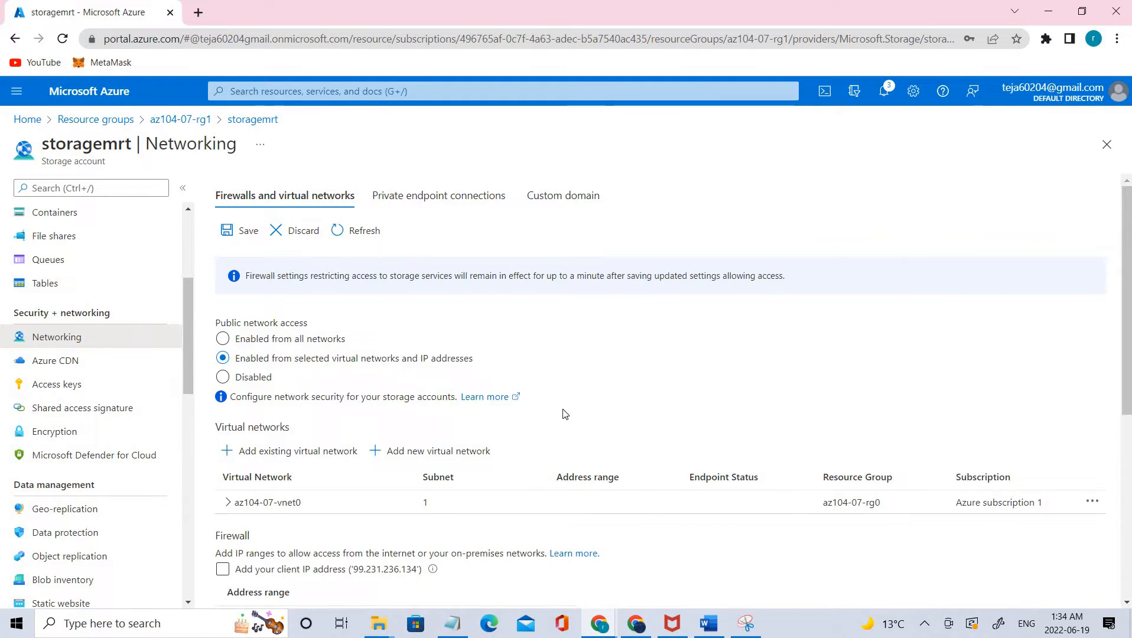
scroll(573, 402, down, 1)
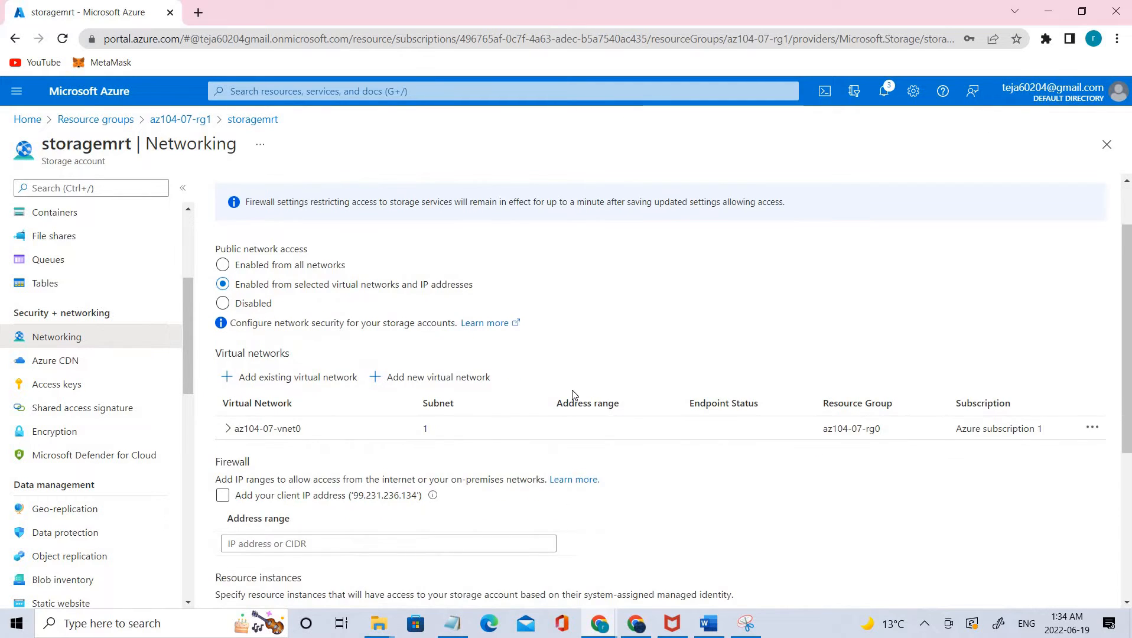
scroll(573, 395, down, 2)
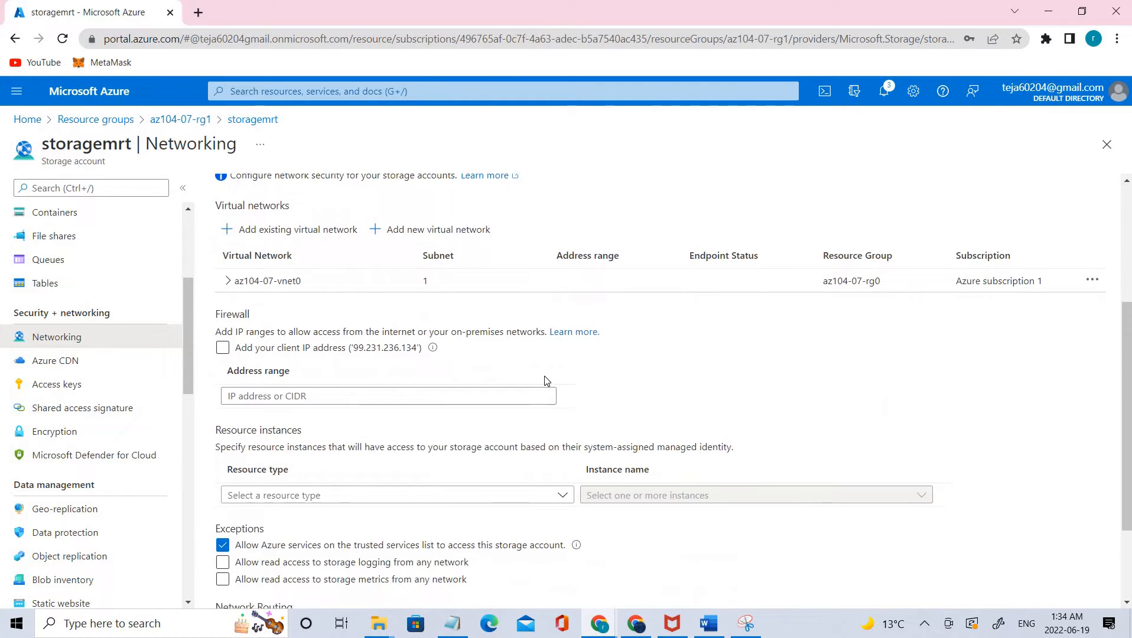
click(230, 282)
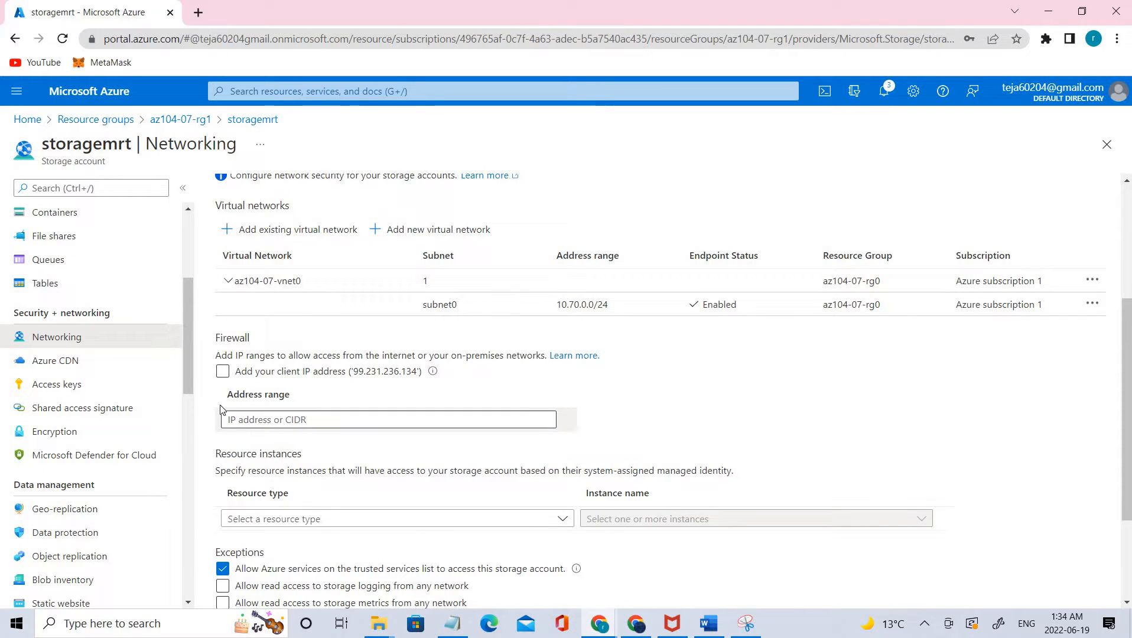
Allow the client IP address through the storage account's firewall and save the networking settings.
click(307, 371)
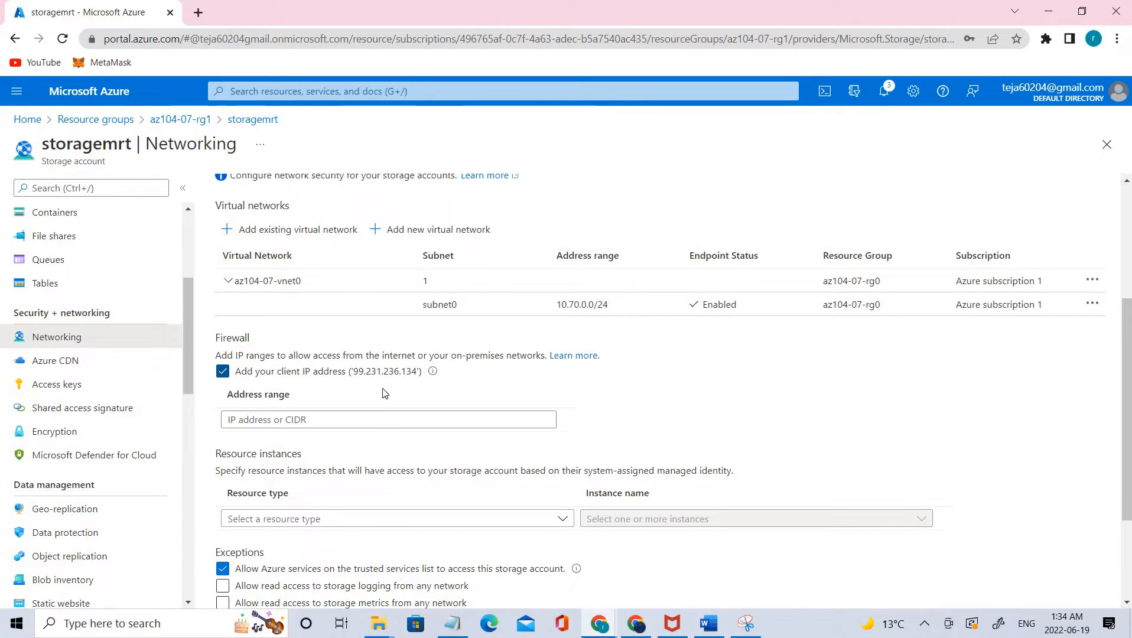
mouse_move(247, 372)
mouse_down()
mouse_move(383, 389)
mouse_move(380, 371)
mouse_move(236, 355)
mouse_up()
scroll(249, 223, up, 4)
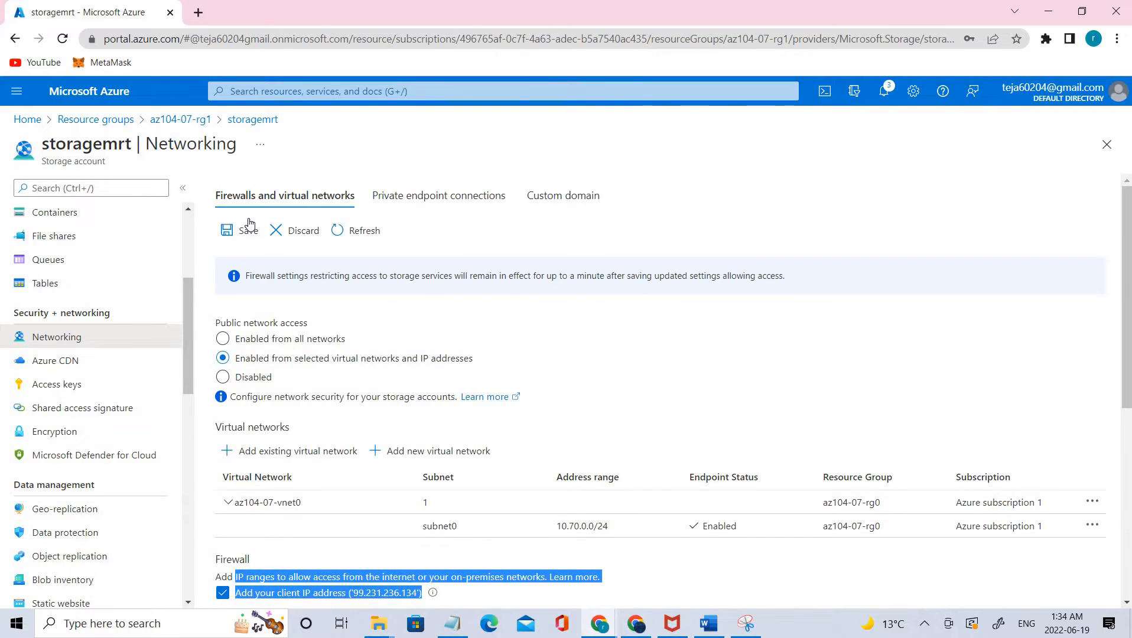
click(248, 230)
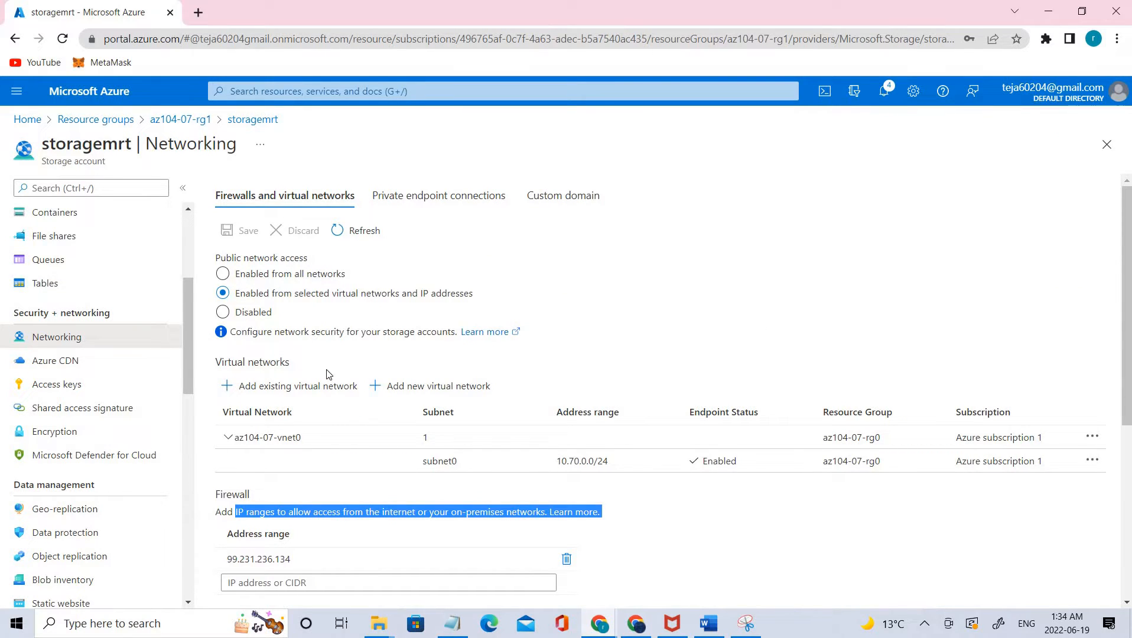
Open the az104-07-share file share of the storage account to view its contents.
scroll(330, 376, down, 5)
scroll(329, 376, up, 5)
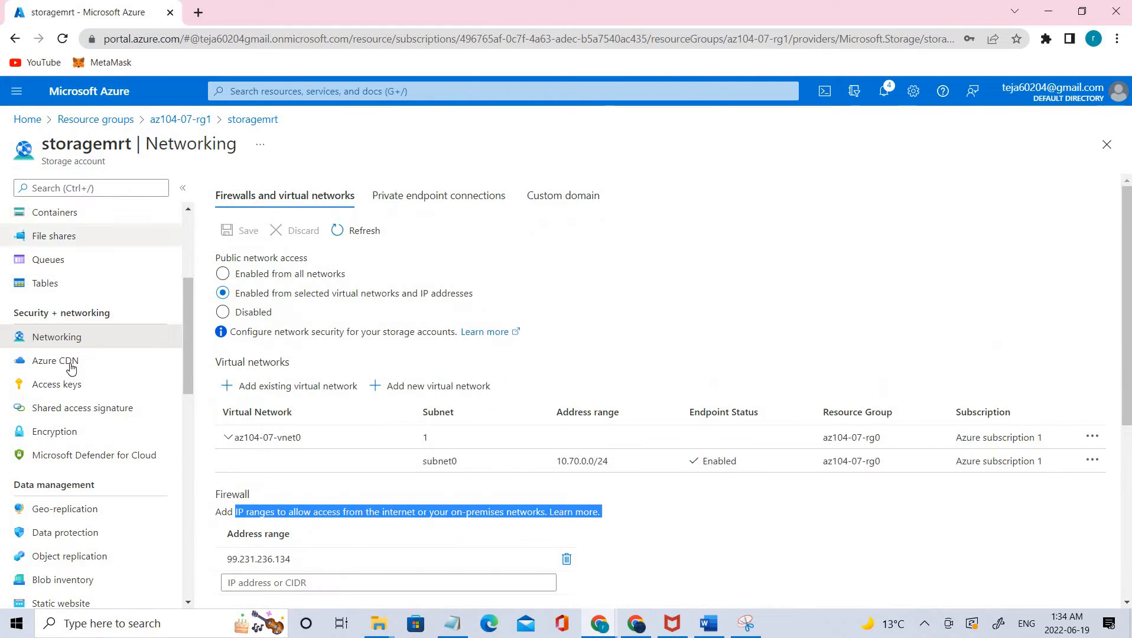
scroll(73, 298, up, 3)
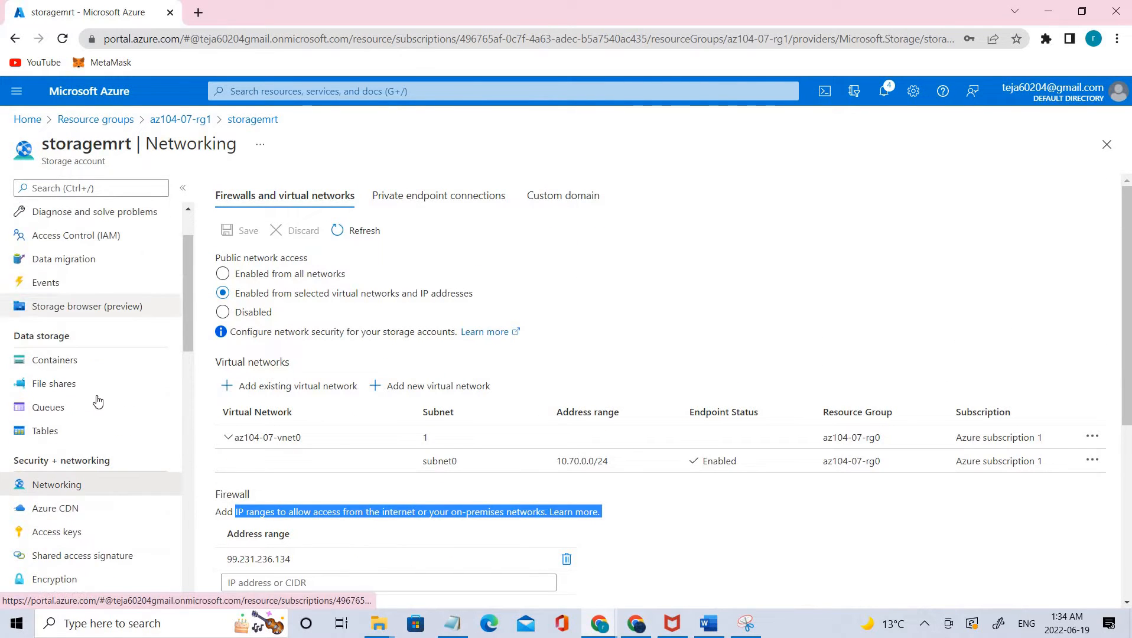
click(83, 382)
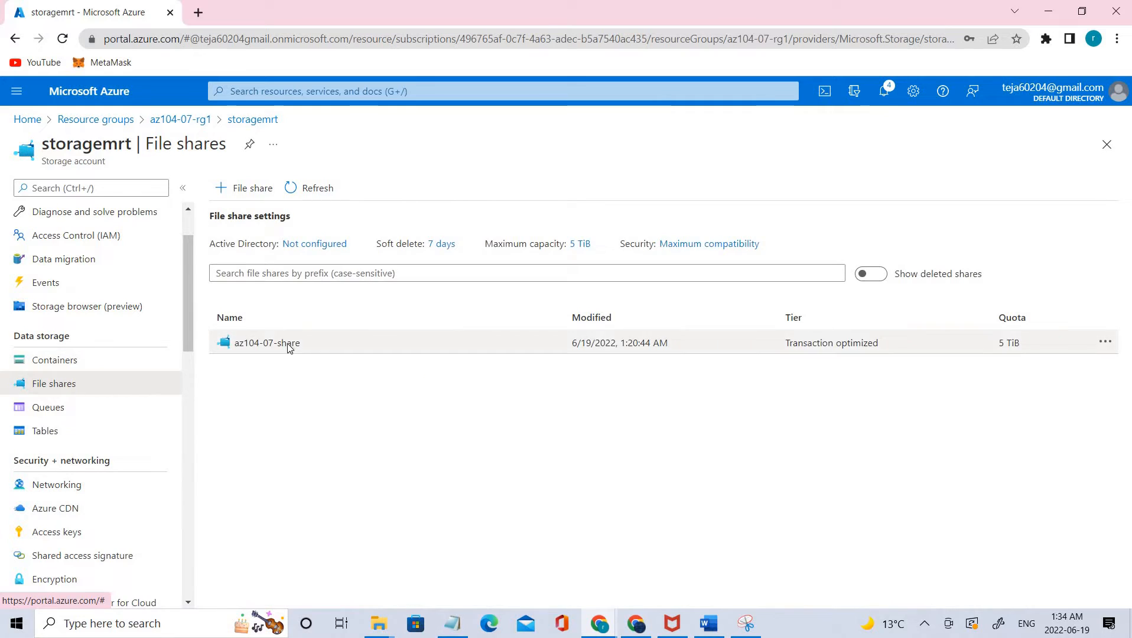
click(286, 346)
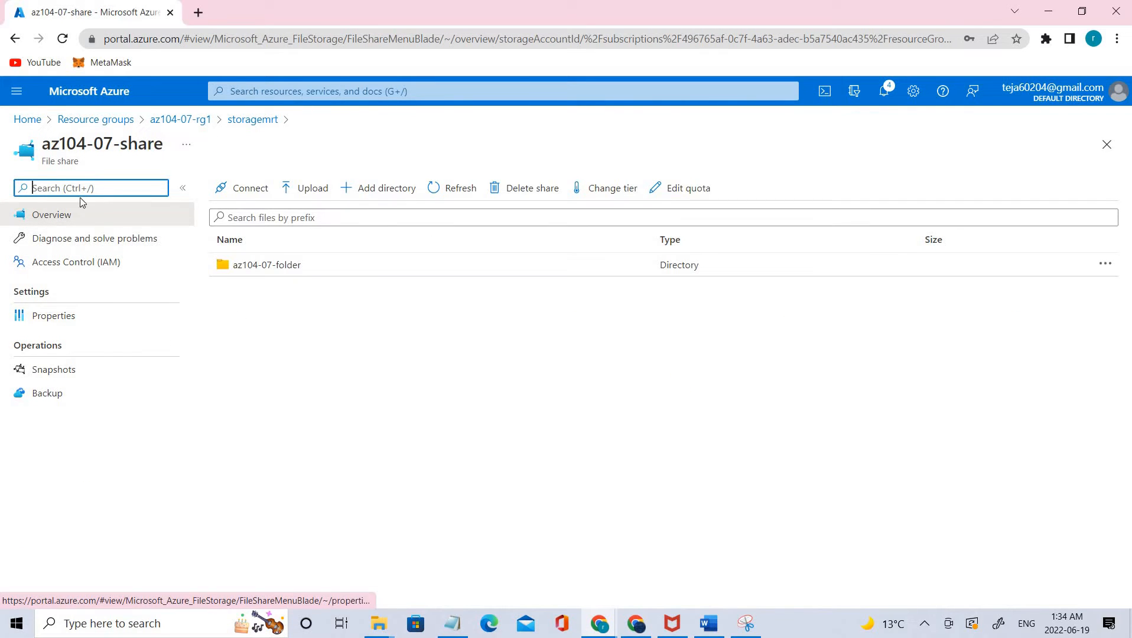
Open the LICENSE blob inside the licenses folder of az104-07-container in the storagemrt storage account.
click(188, 119)
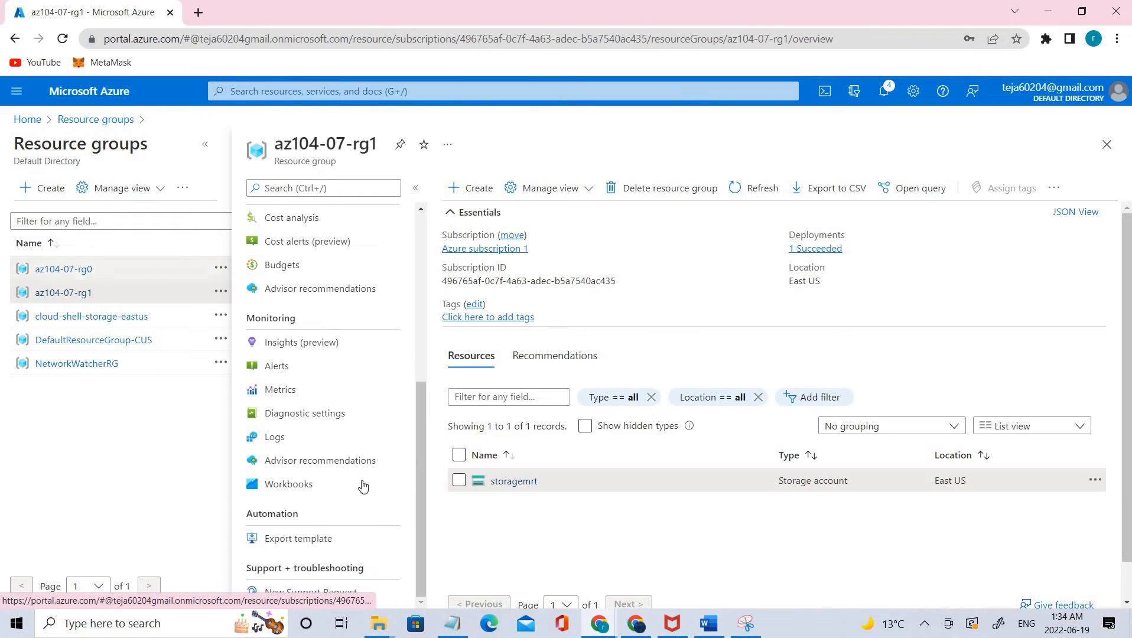
click(500, 482)
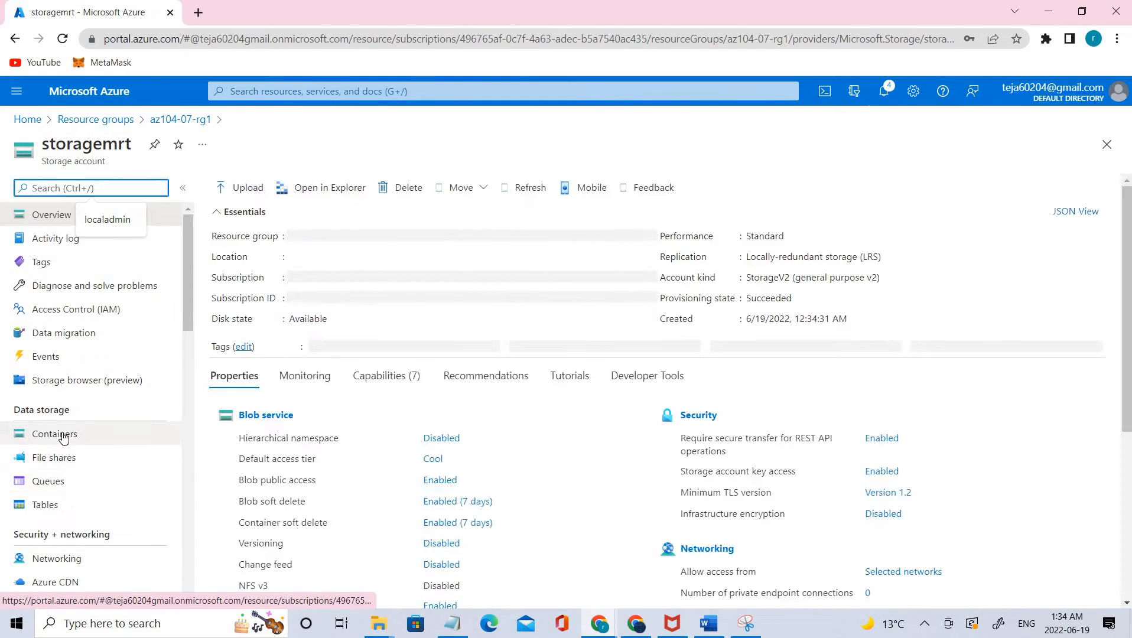
click(57, 434)
click(260, 298)
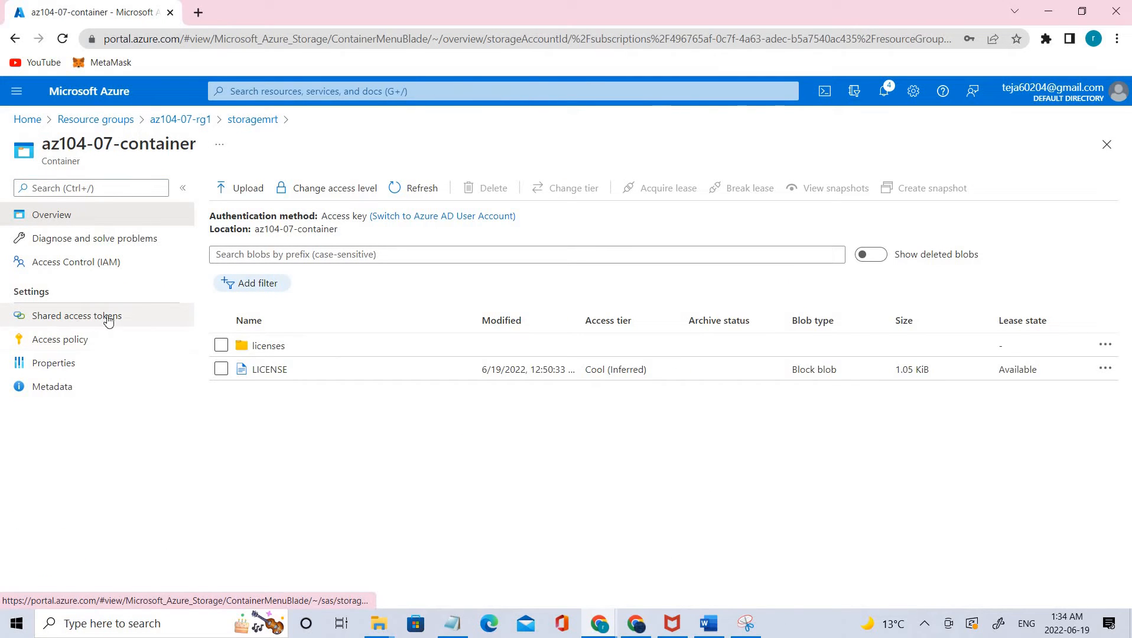
click(267, 346)
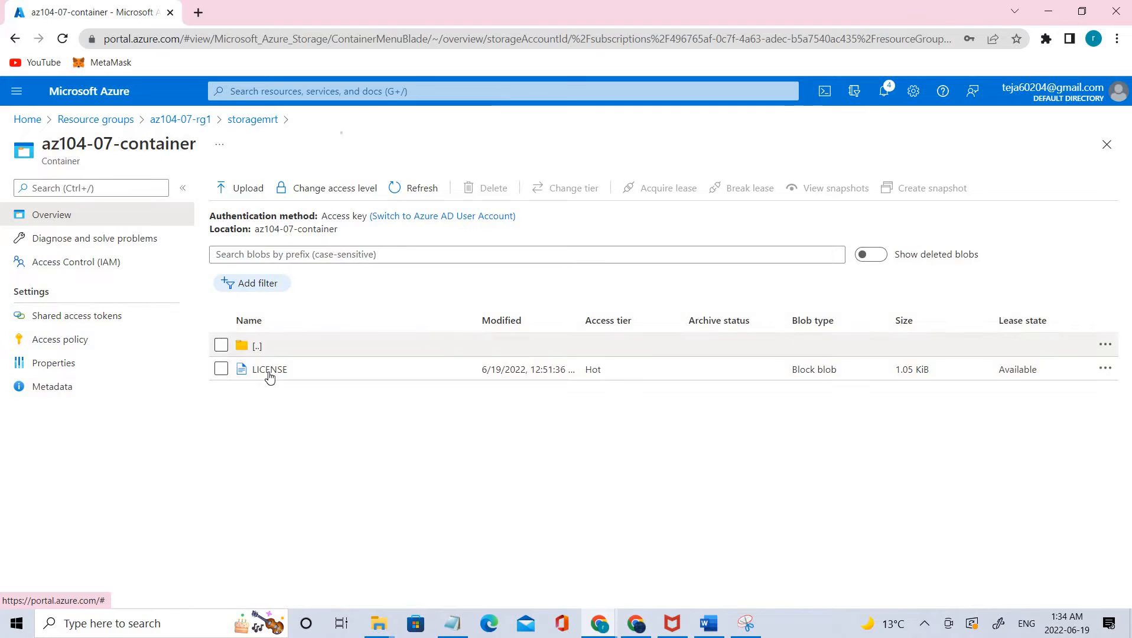
click(270, 370)
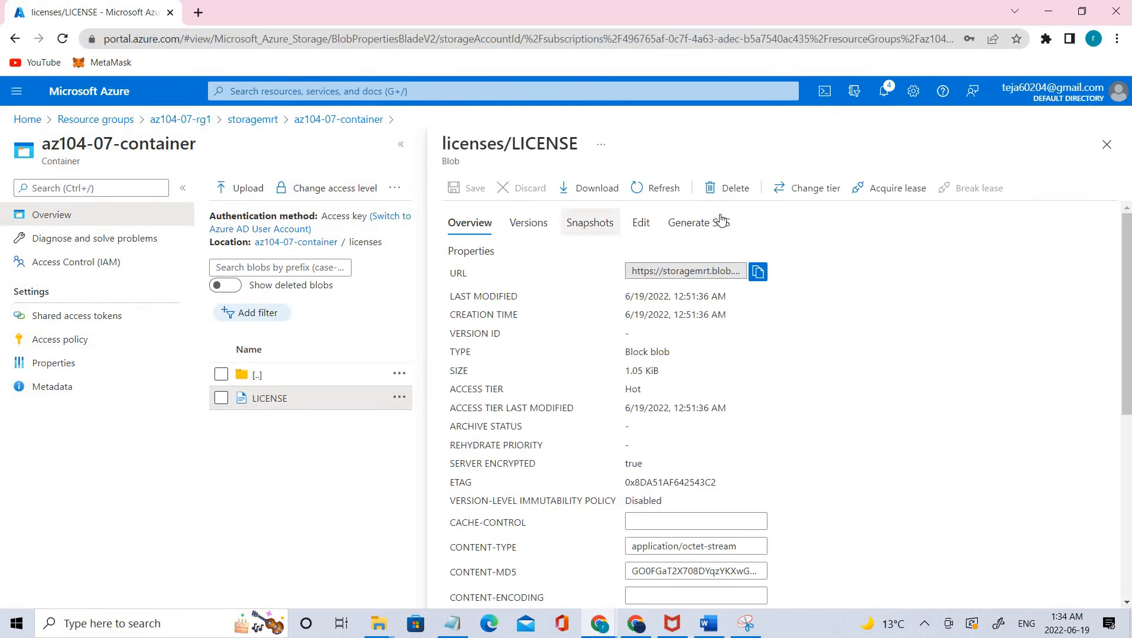
In the LICENSE blob's SAS generation settings, set the expiry date to 06/20/2022.
click(706, 228)
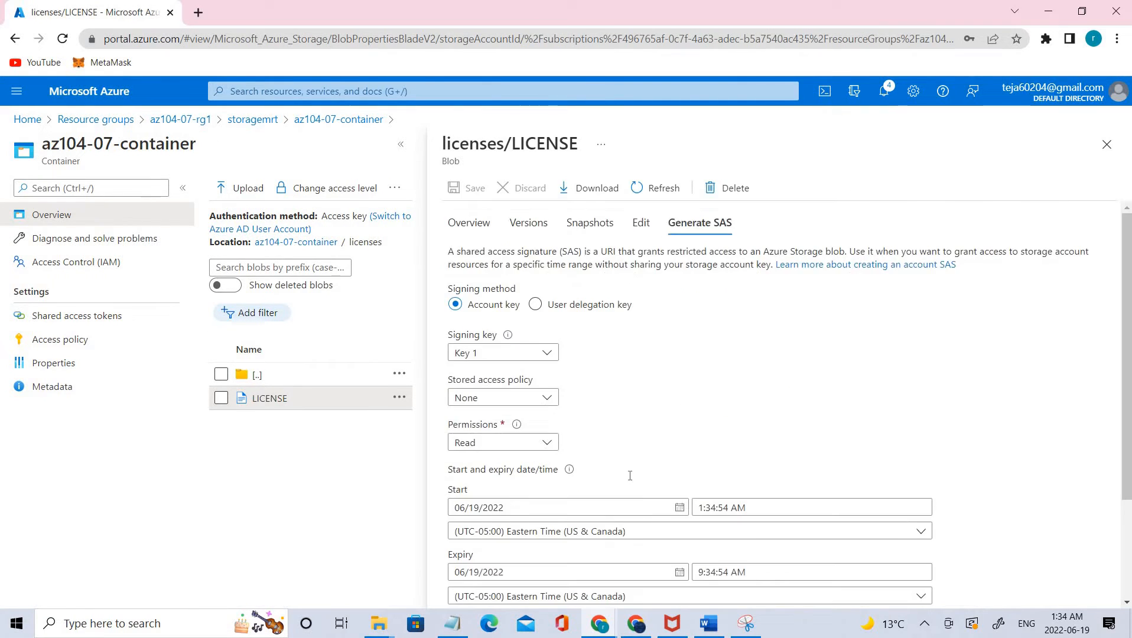
scroll(631, 480, down, 1)
scroll(632, 480, down, 1)
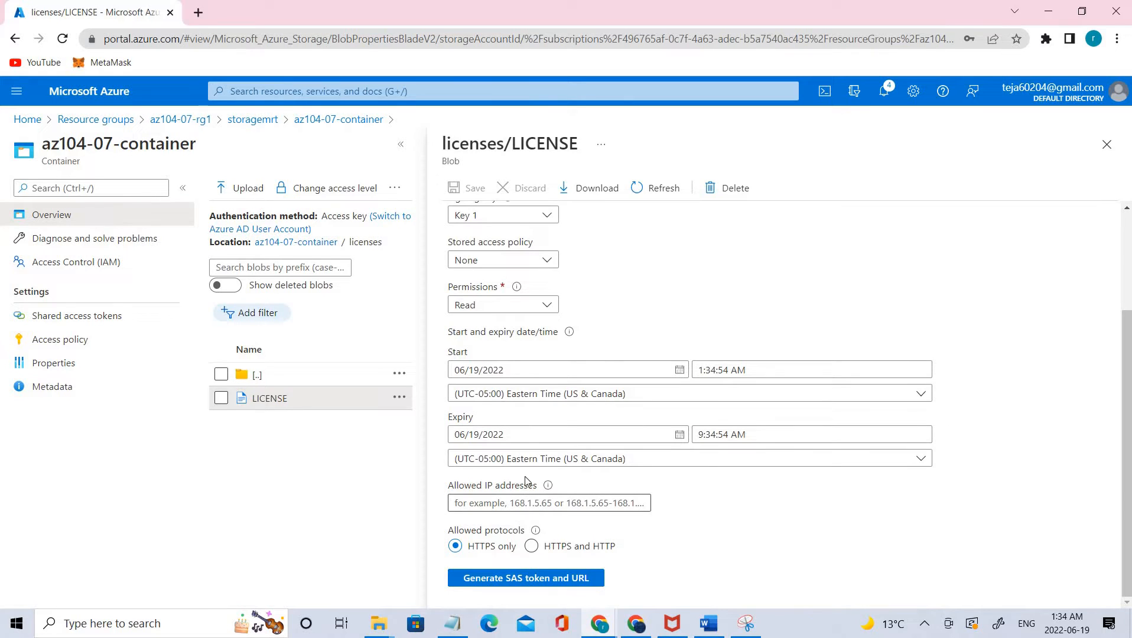
scroll(472, 370, up, 3)
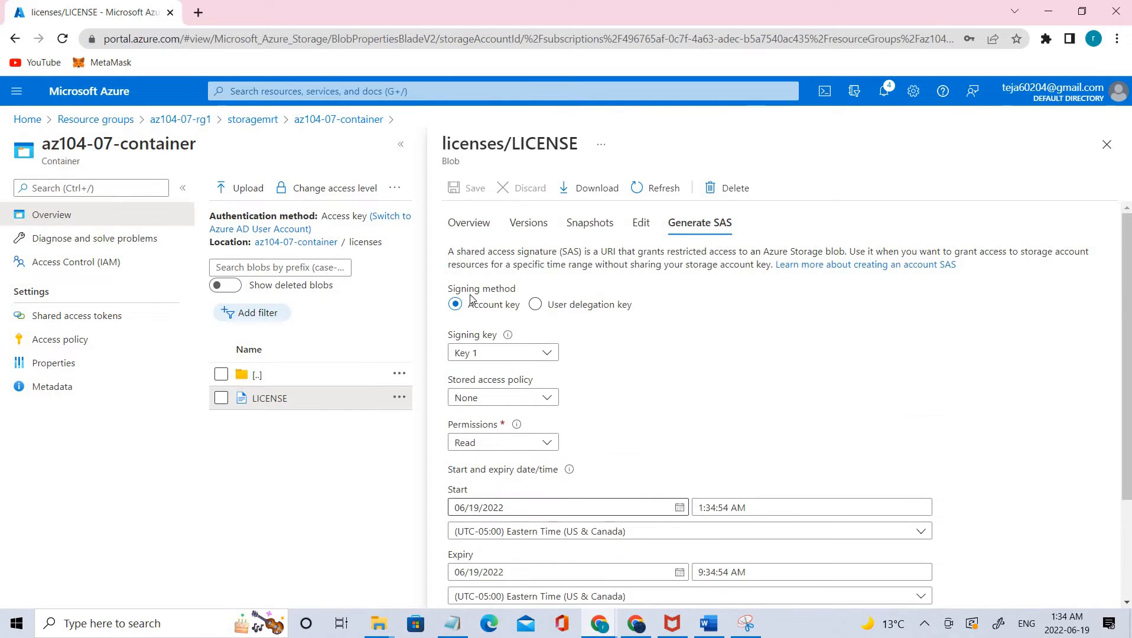
scroll(546, 458, down, 3)
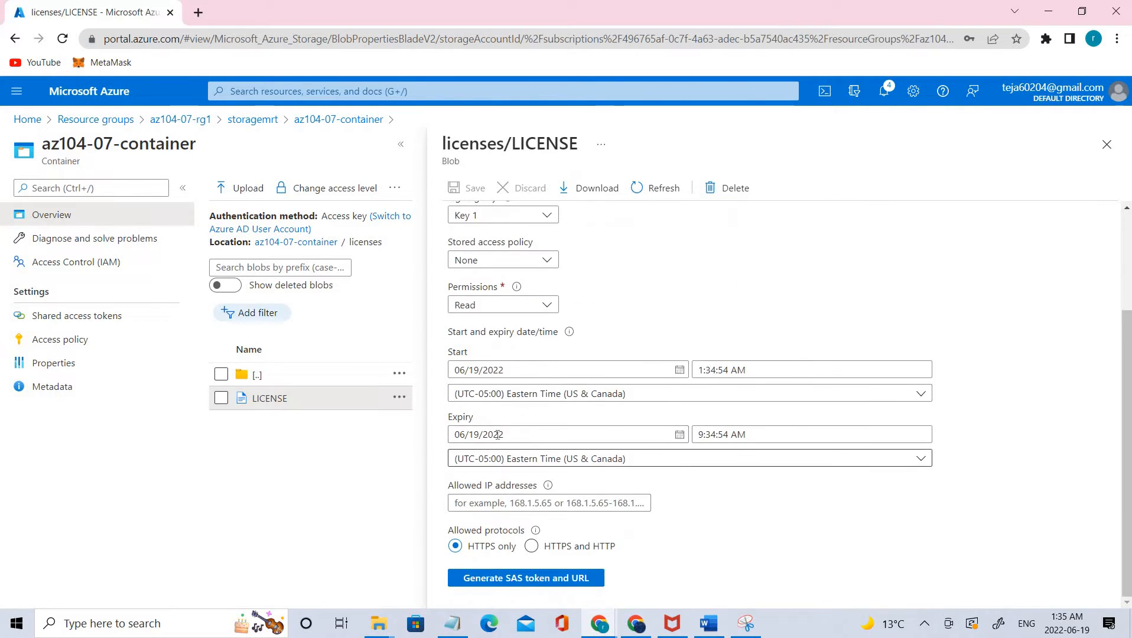
click(679, 435)
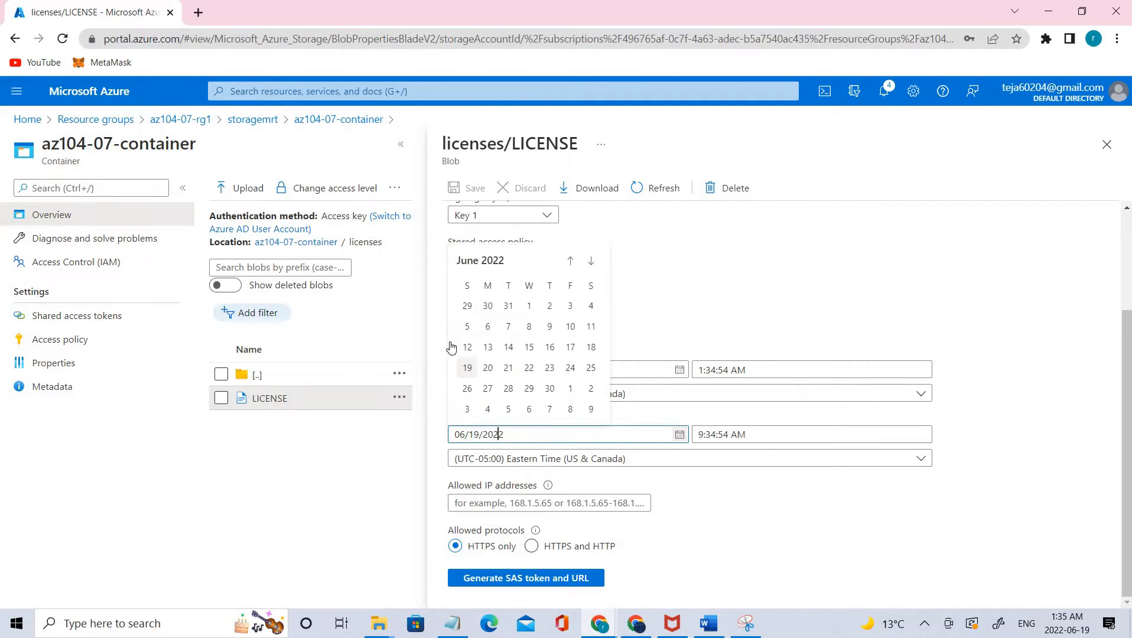
click(488, 369)
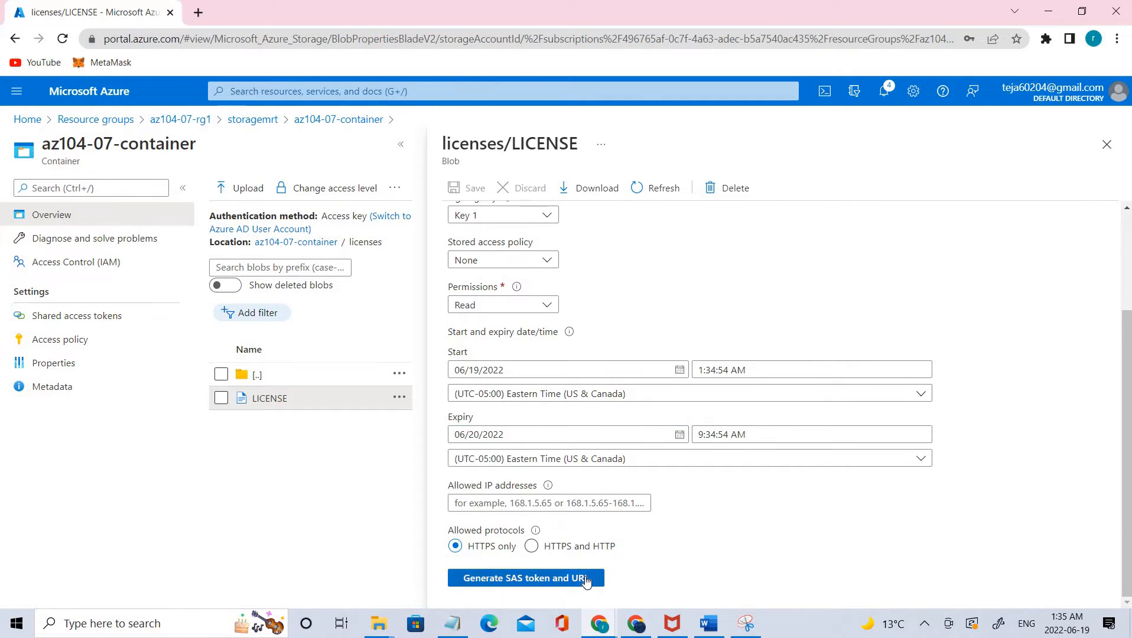
Generate the LICENSE blob's SAS token and URL, then load the copied blob SAS URL in a new Incognito window.
click(586, 579)
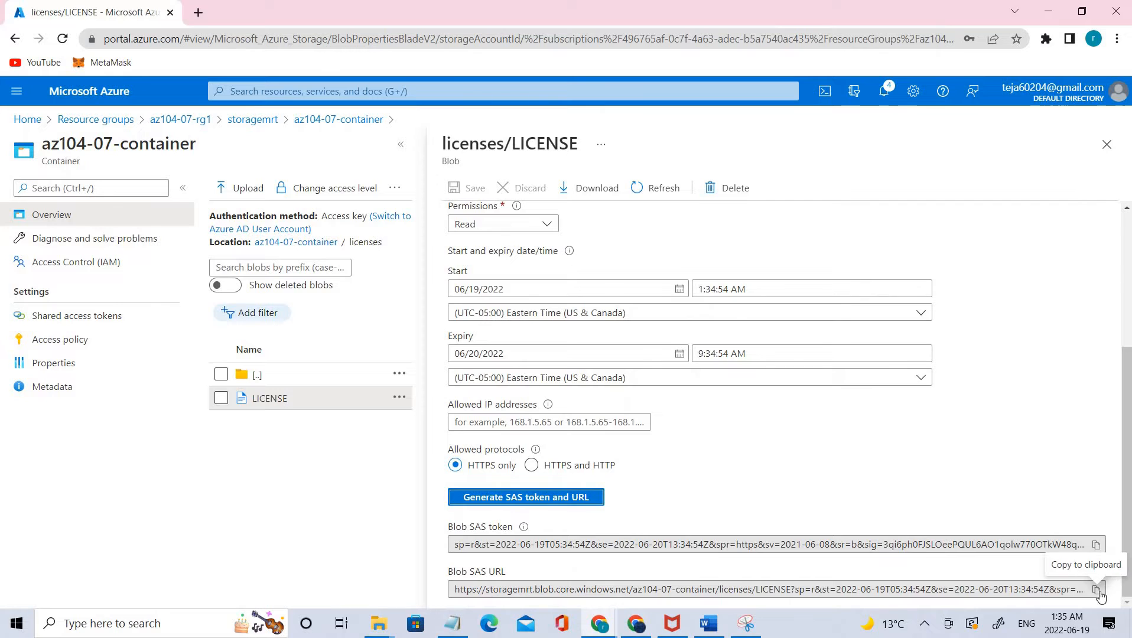
click(1098, 591)
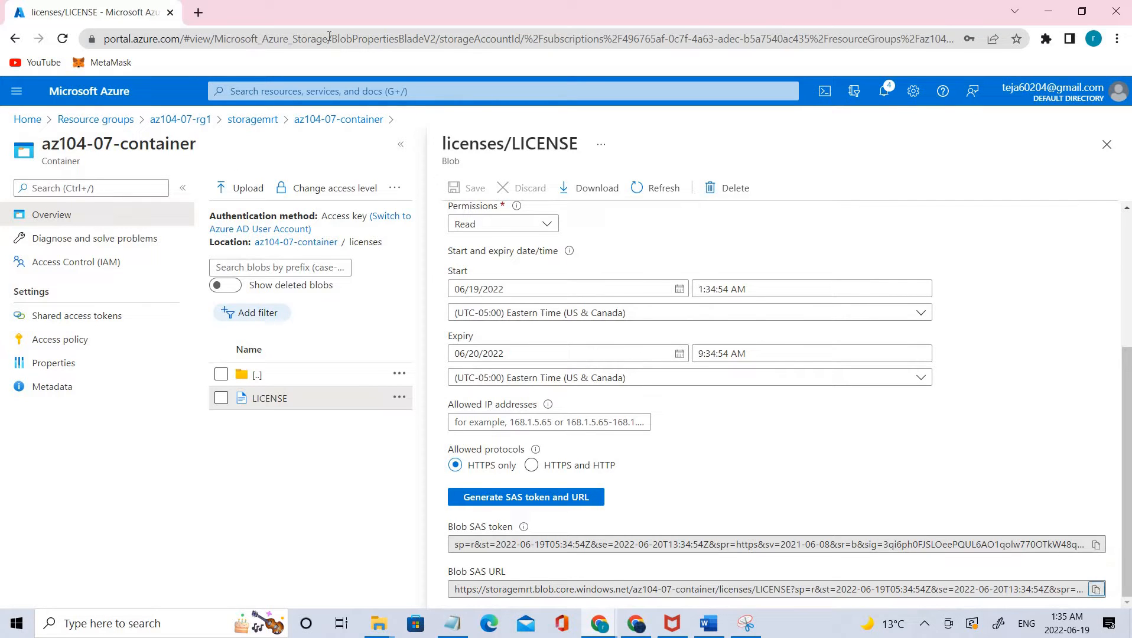
key(ctrl+shift+n)
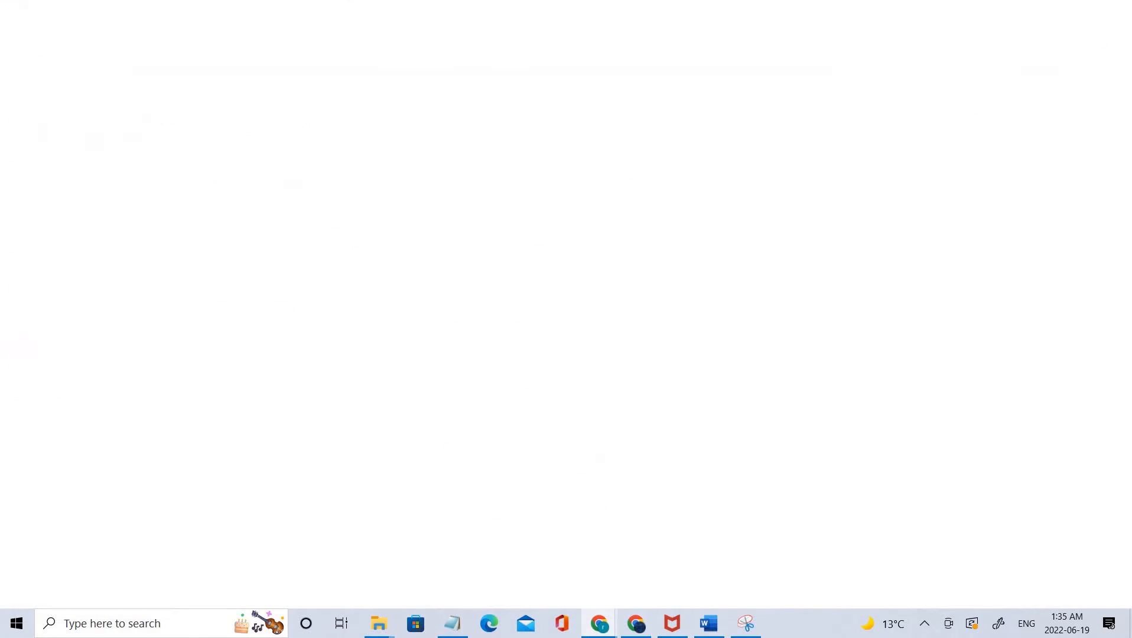
key(ctrl+v)
key(Return)
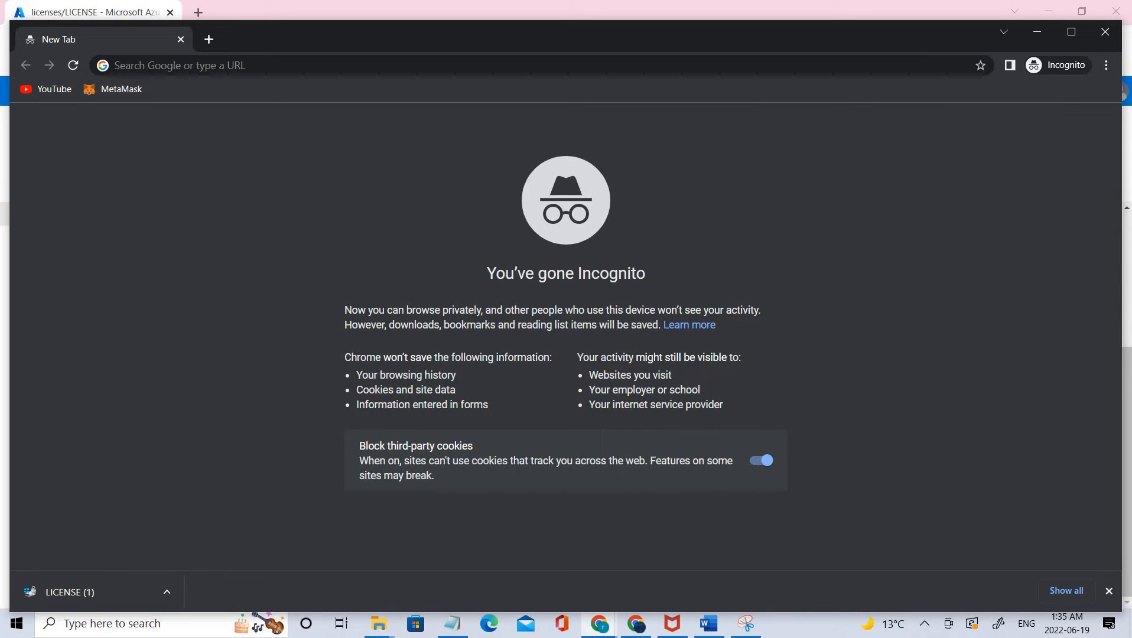
Open the downloaded LICENSE (1) file in Notepad to examine its text, then close the Downloads folder and Incognito windows.
click(70, 593)
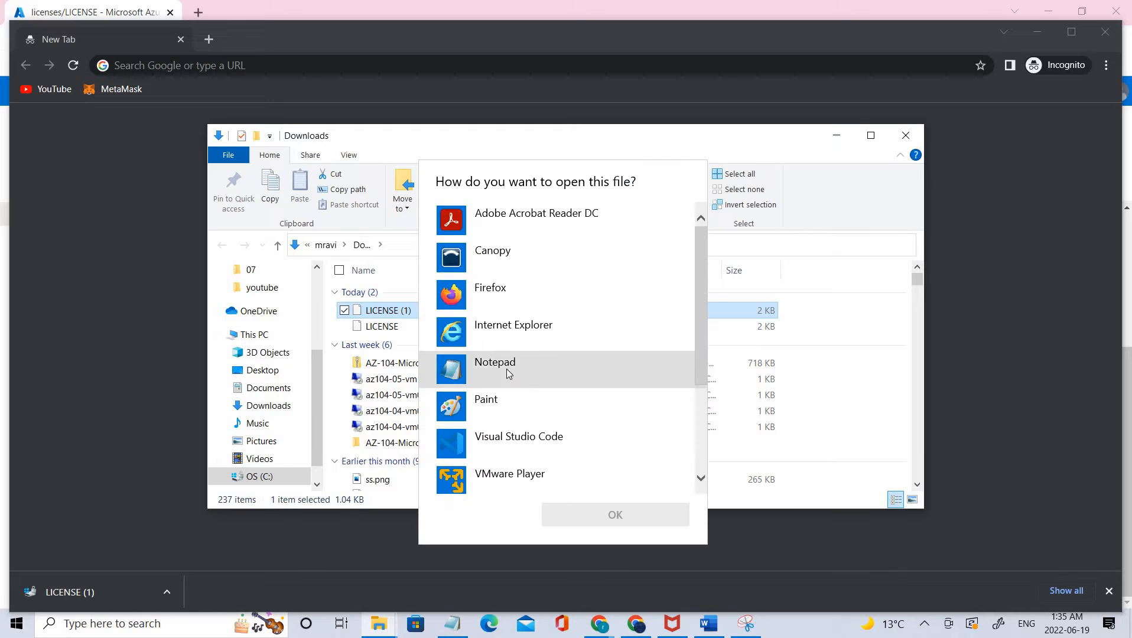
click(507, 370)
click(616, 515)
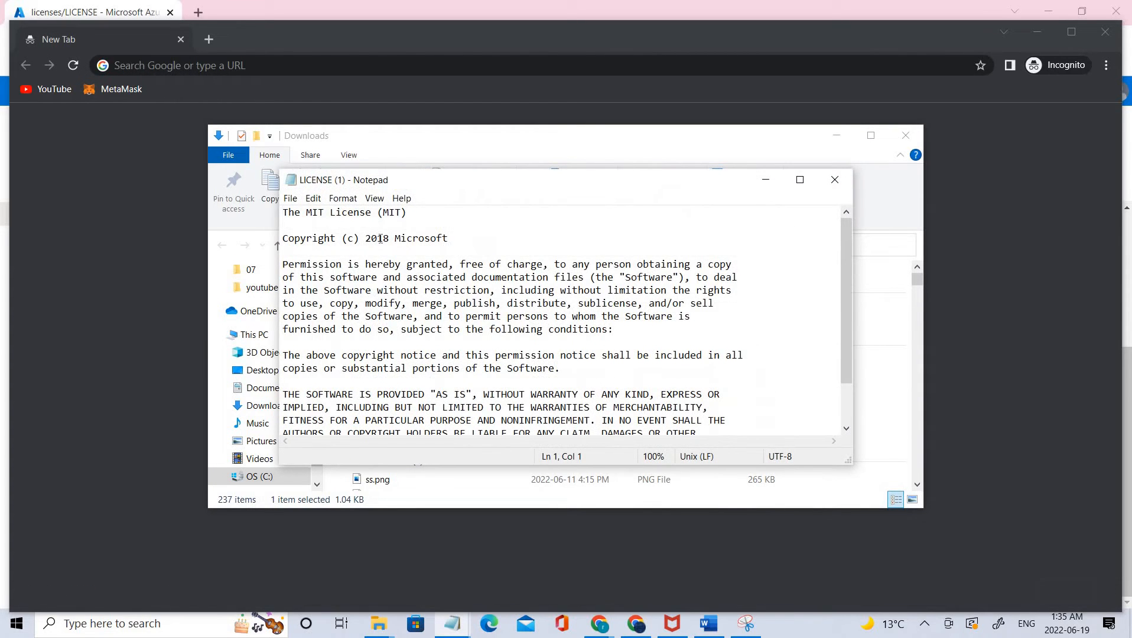
drag(377, 239, 582, 388)
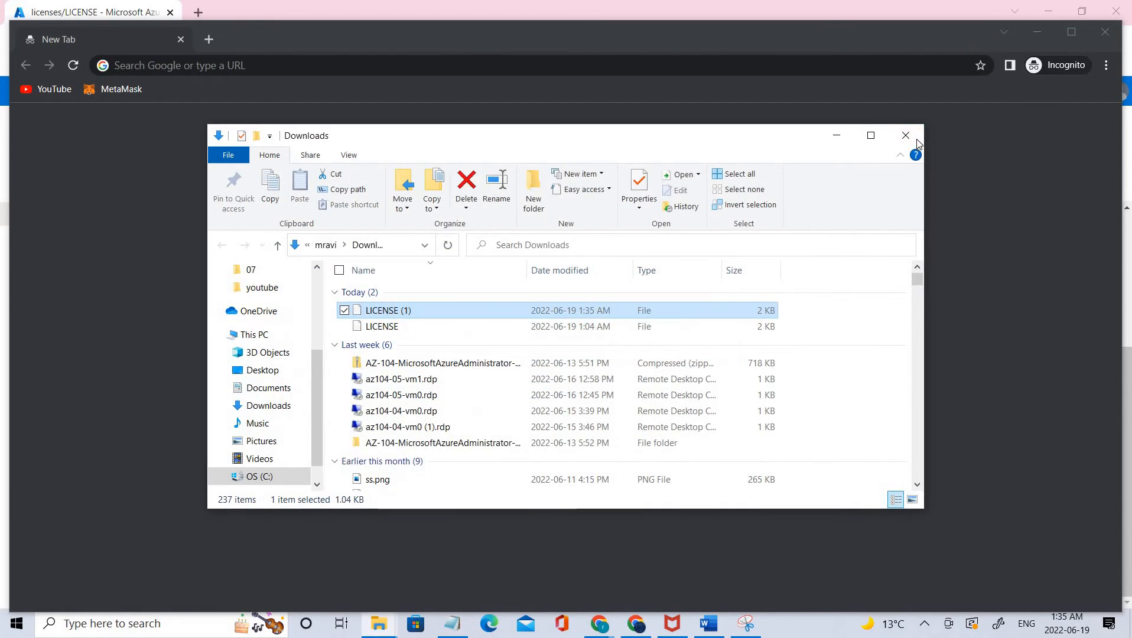
click(906, 135)
click(1111, 35)
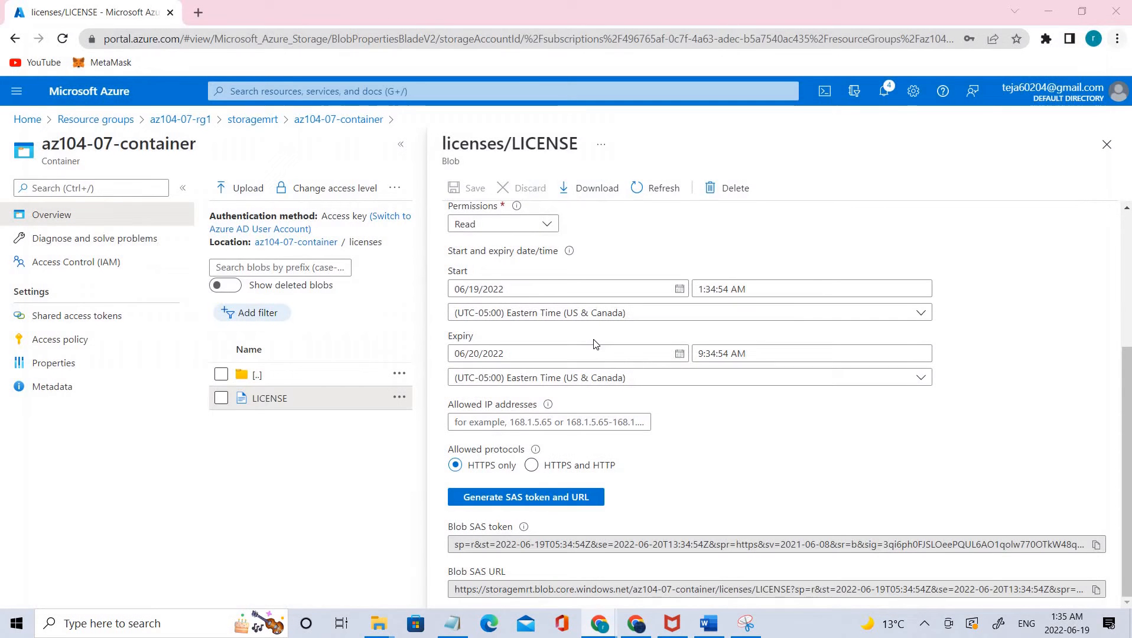
In a second portal tab, open a PowerShell Cloud Shell and prepare the command Invoke-WebRequest -URI '' with empty quotes.
right_click(128, 19)
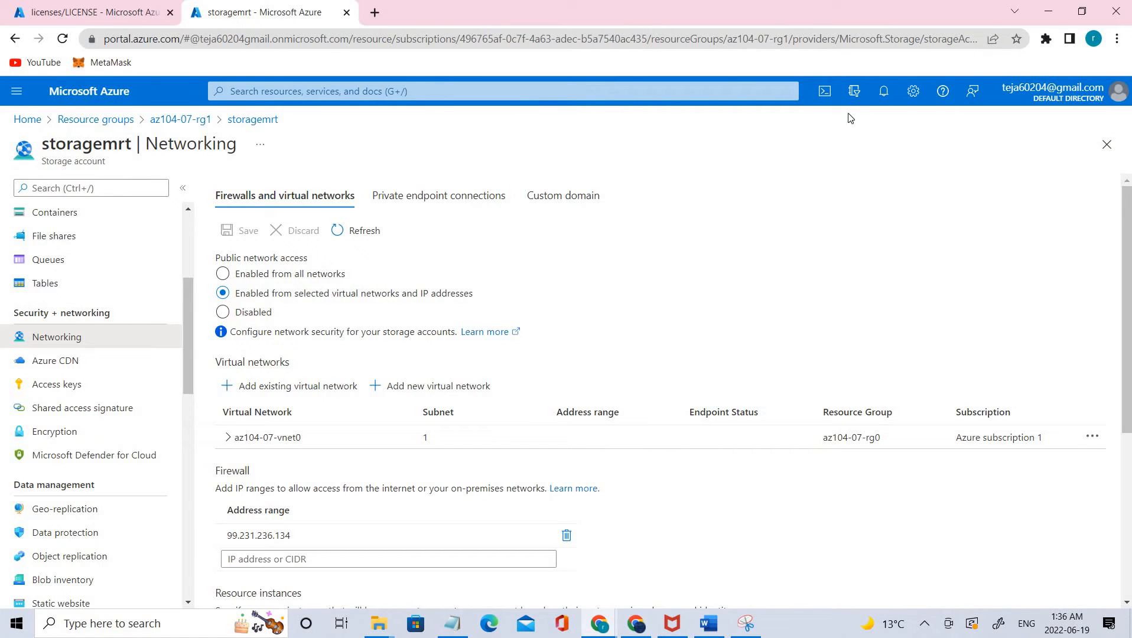
click(818, 98)
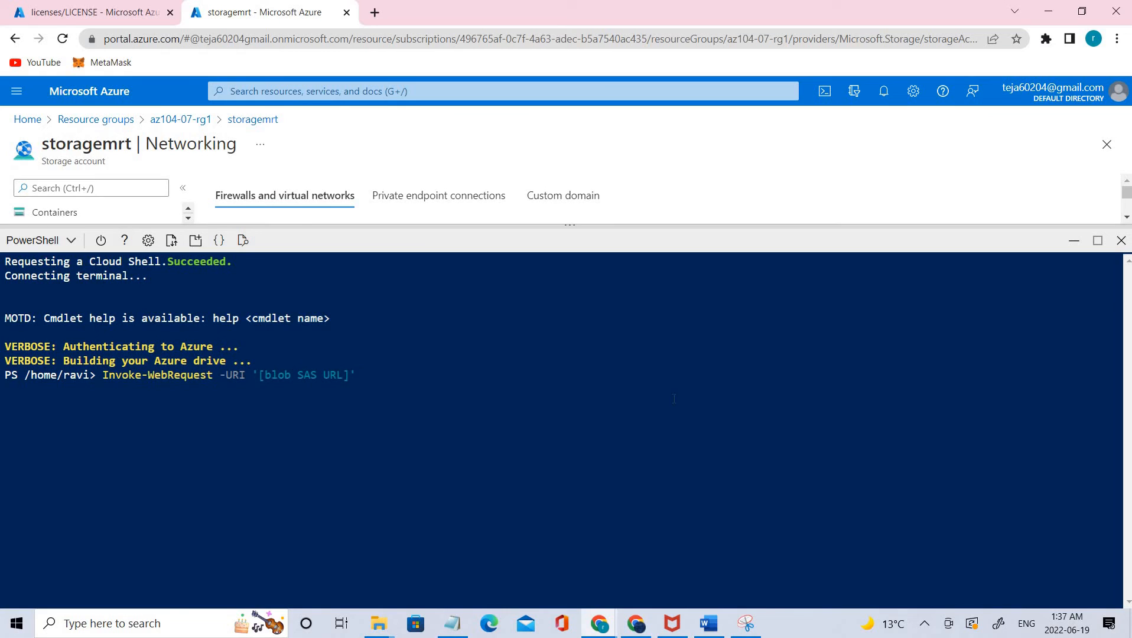
key(Left)
key(BackSpace)
key(BackSpace)
key(BackSpace)
key(BackSpace)
key(BackSpace)
key(BackSpace)
key(BackSpace)
key(BackSpace)
key(BackSpace)
key(BackSpace)
key(BackSpace)
key(BackSpace)
key(BackSpace)
key(BackSpace)
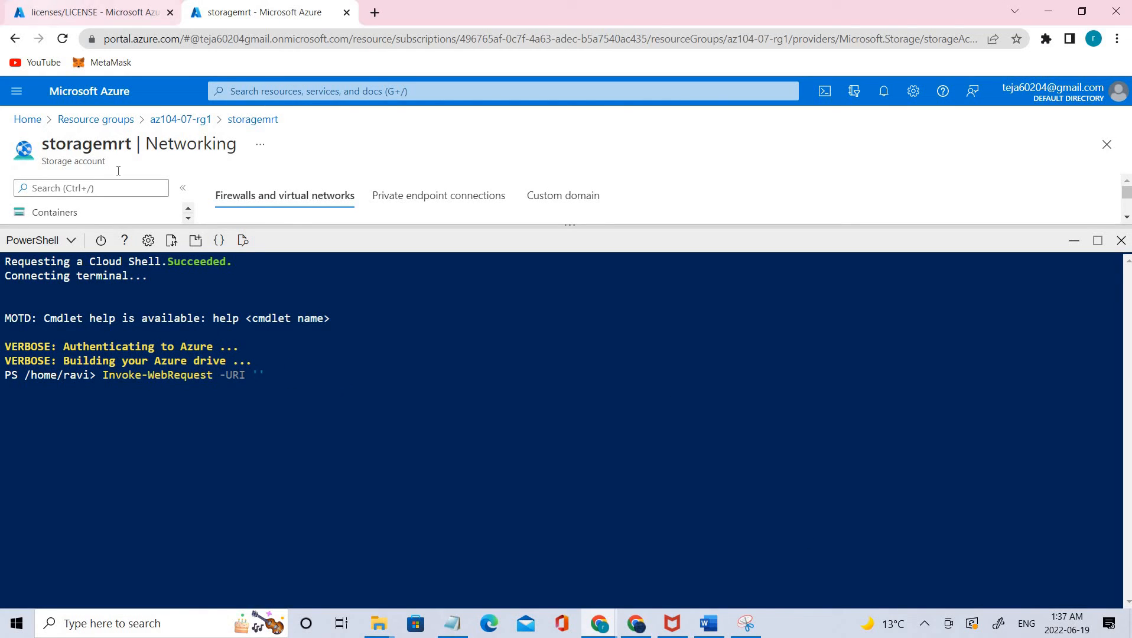
Copy the LICENSE blob's SAS URL, insert it between the quotes of the Invoke-WebRequest command, and run the request in Cloud Shell.
click(37, 5)
click(1098, 589)
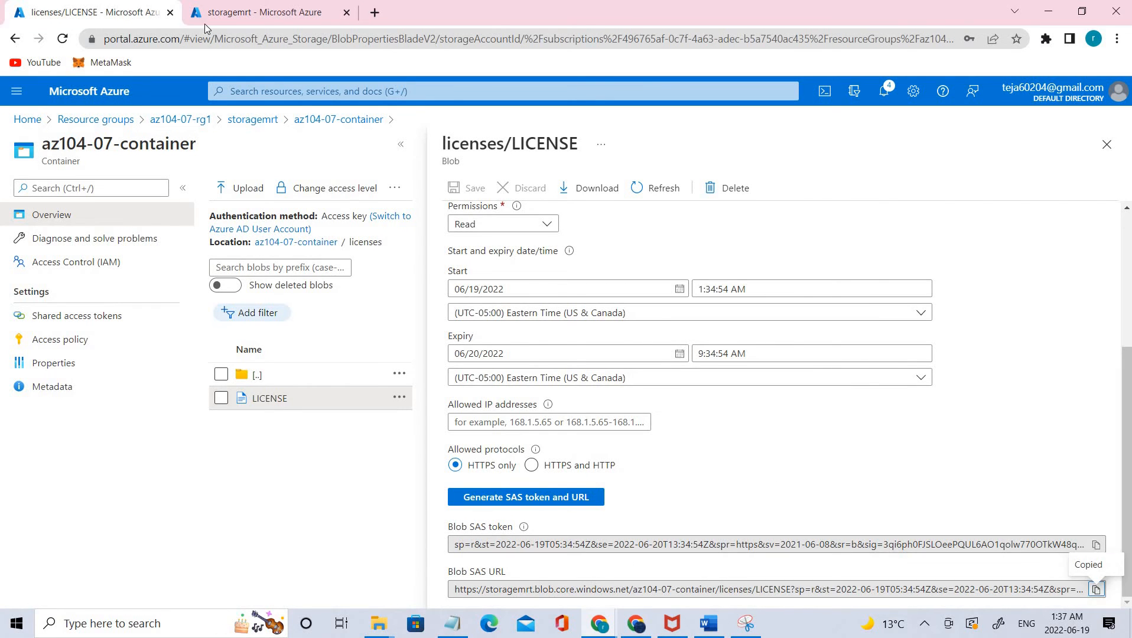
click(254, 12)
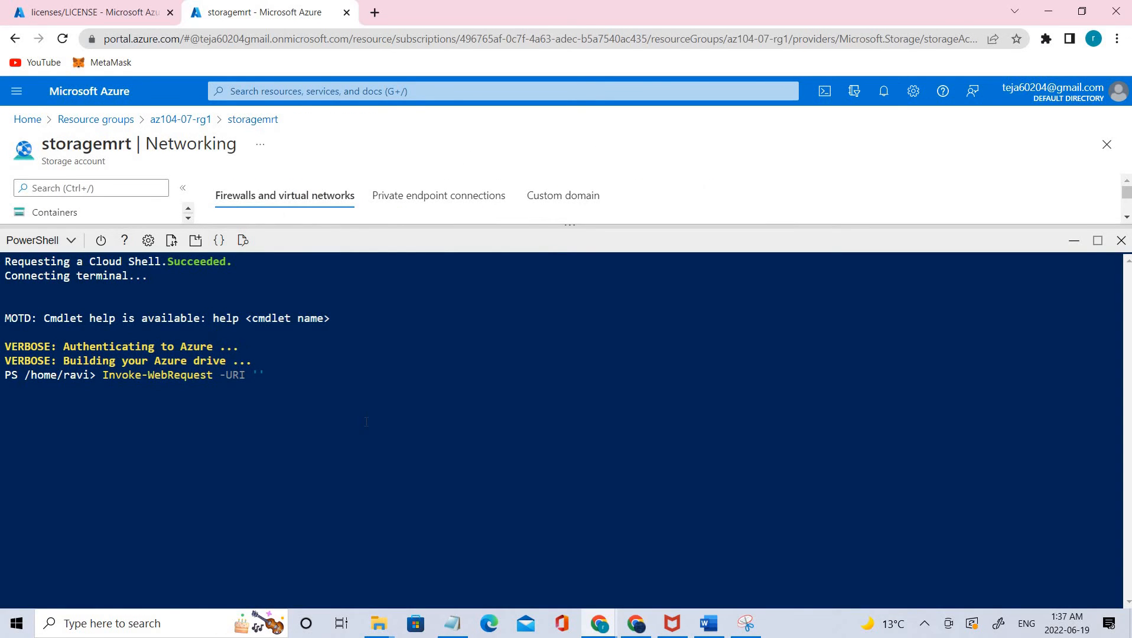
key(ctrl+v)
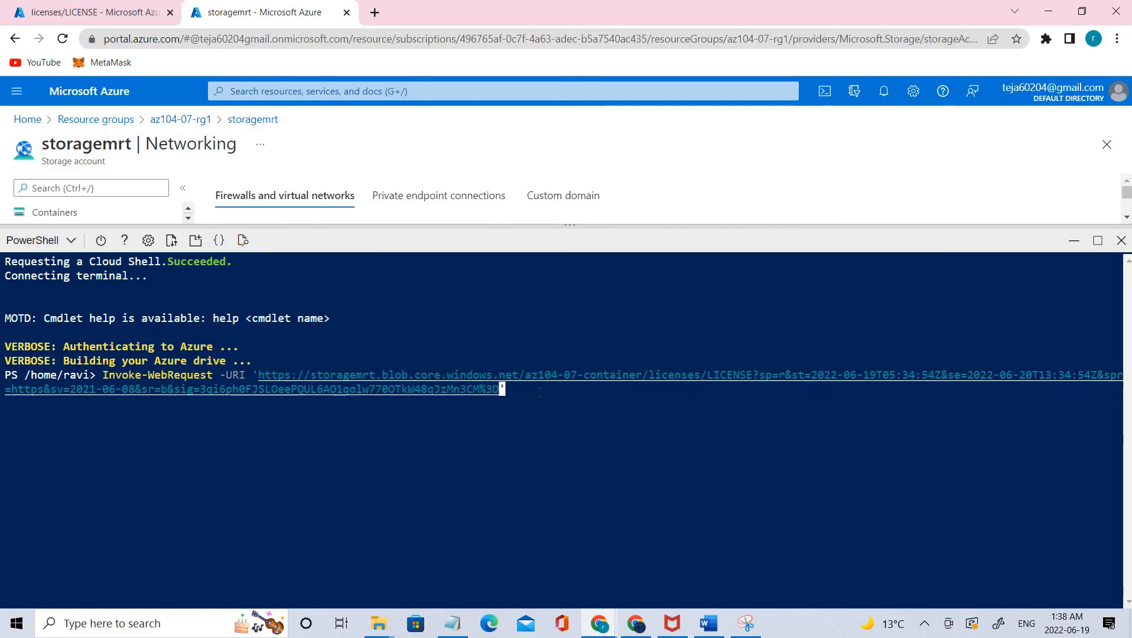
key(Return)
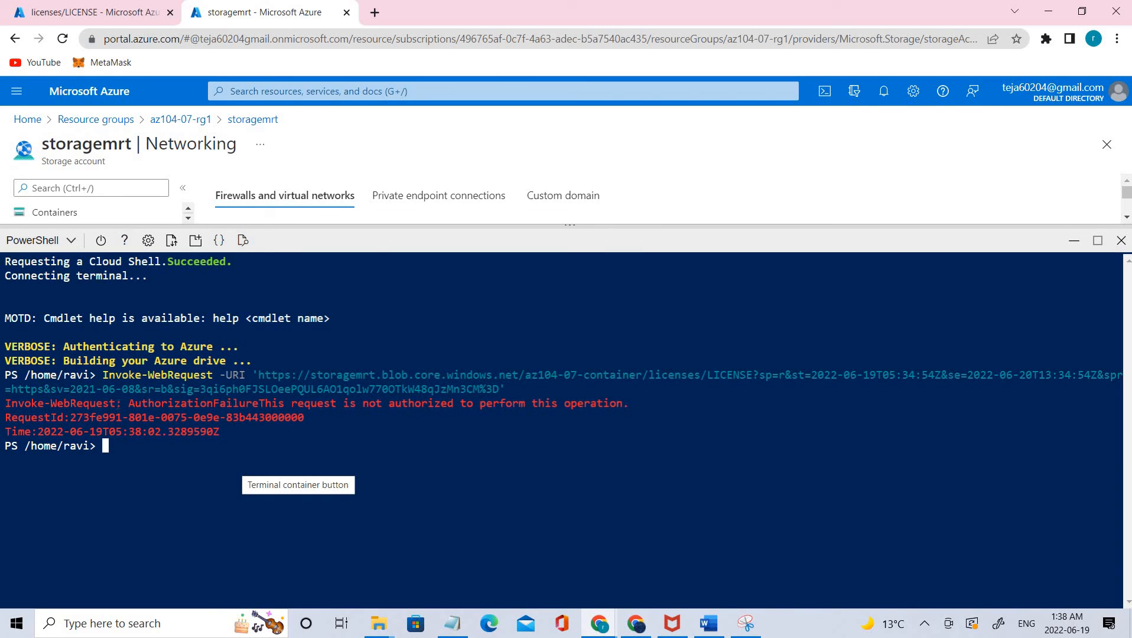
drag(123, 403, 284, 404)
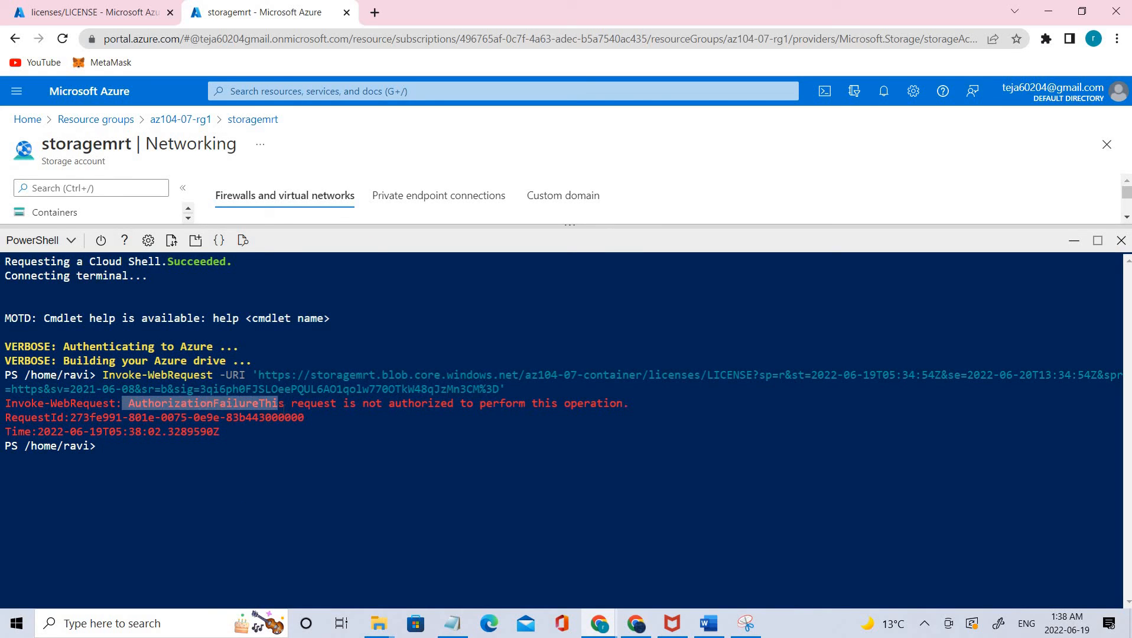